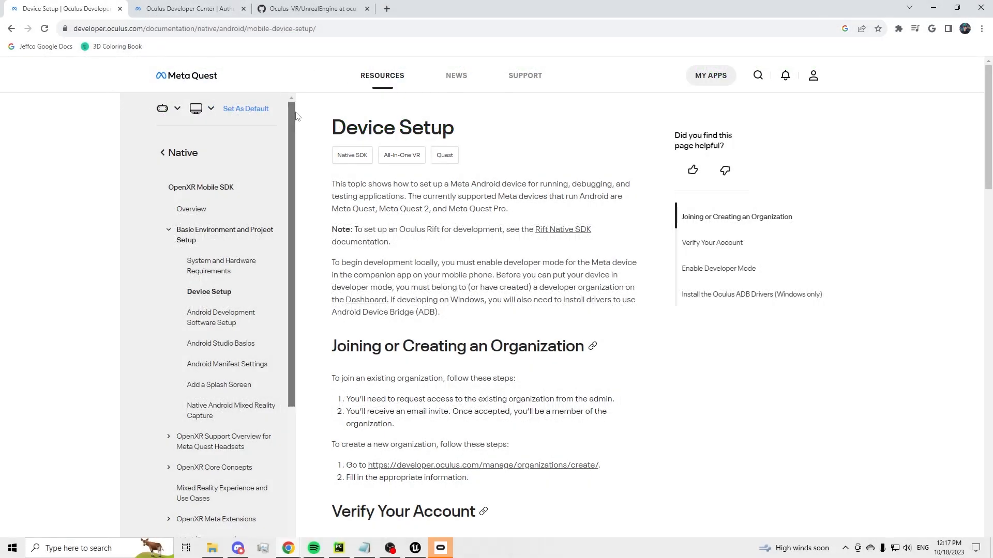
Look through the Device Setup guide's sections on creating an organization, verifying the account and enabling developer mode
scroll(287, 173, down, 1)
scroll(331, 218, down, 8)
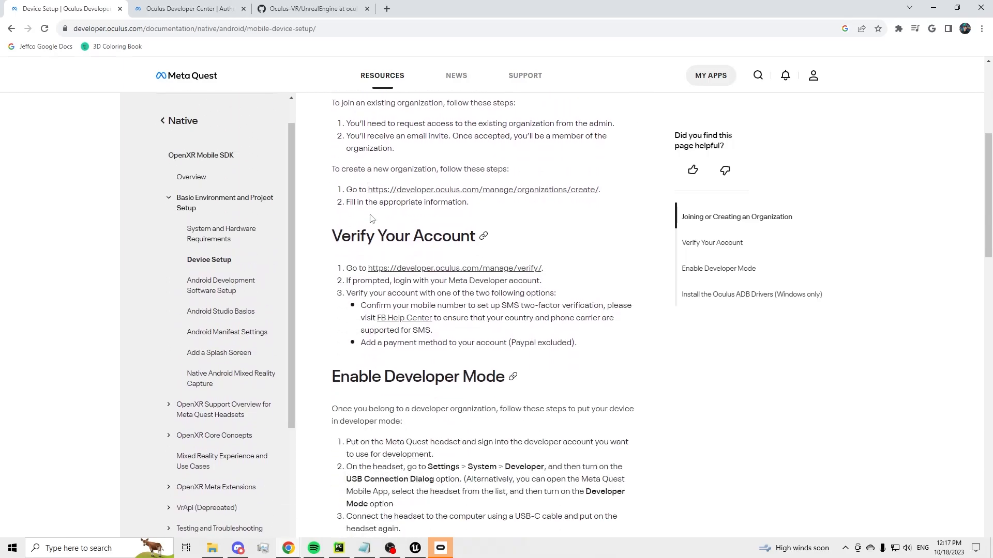
drag(351, 255, 538, 247)
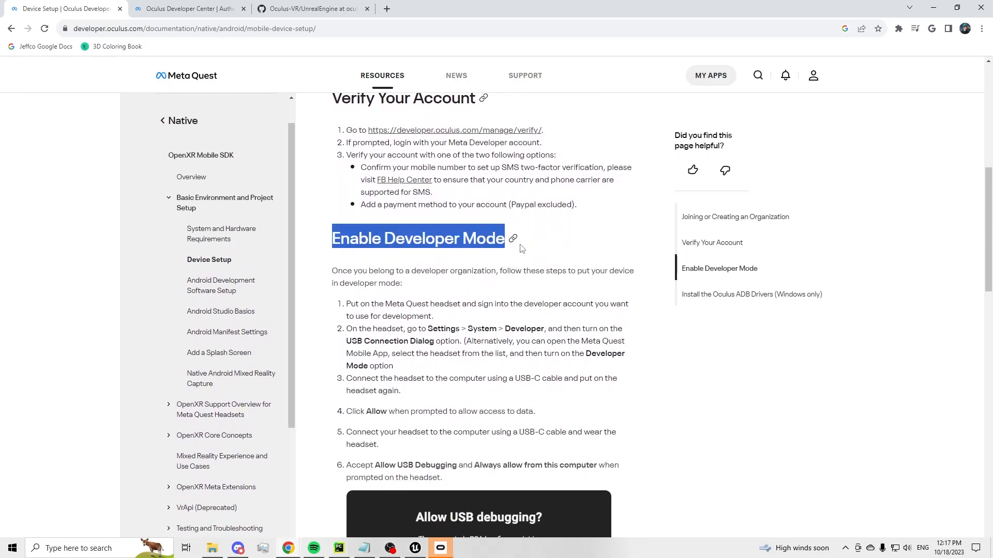
click(526, 251)
scroll(517, 254, up, 4)
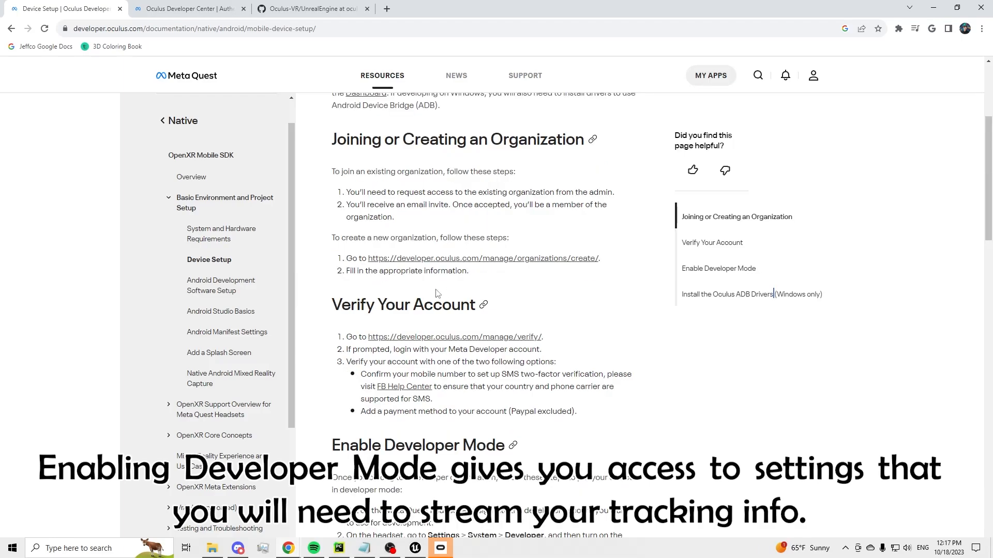
click(97, 29)
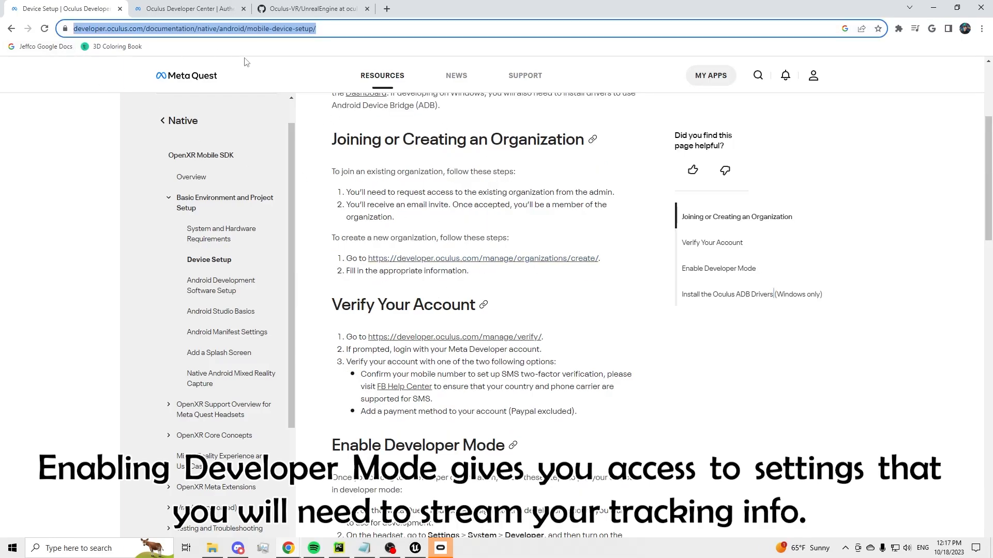
click(75, 202)
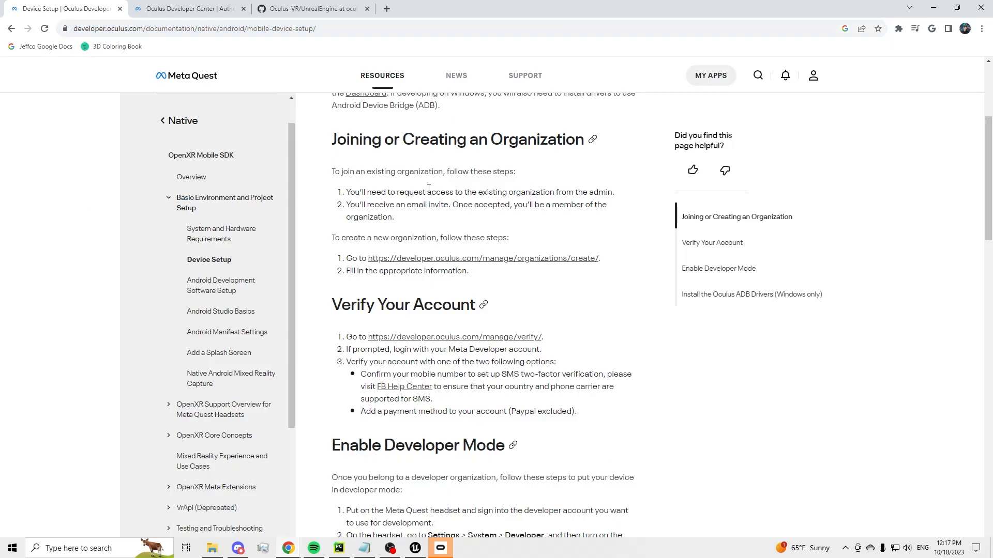
Open the organization creation page from the guide and submit a new organization named FloastDev, accepting the developer terms
right_click(520, 254)
click(176, 9)
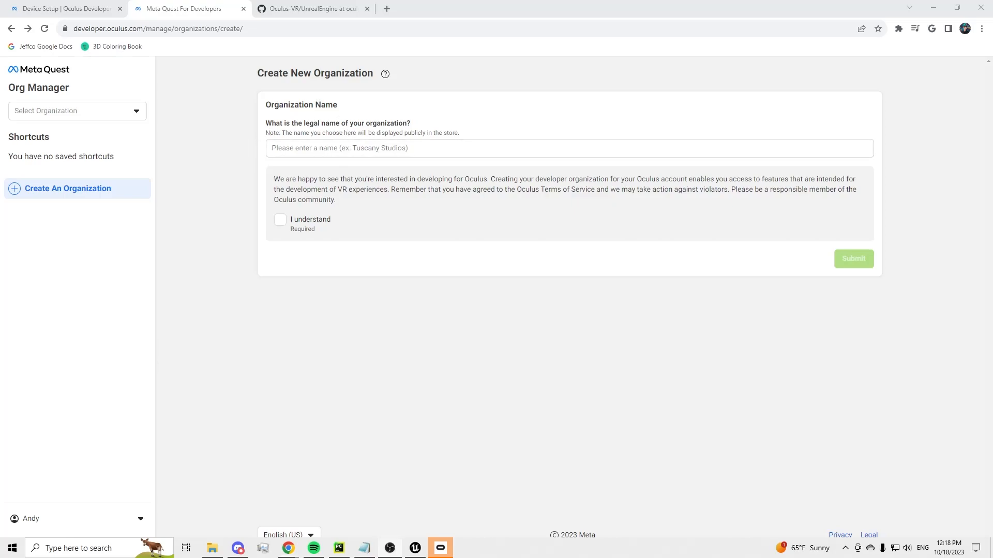
click(348, 151)
text(FloastDev)
click(280, 220)
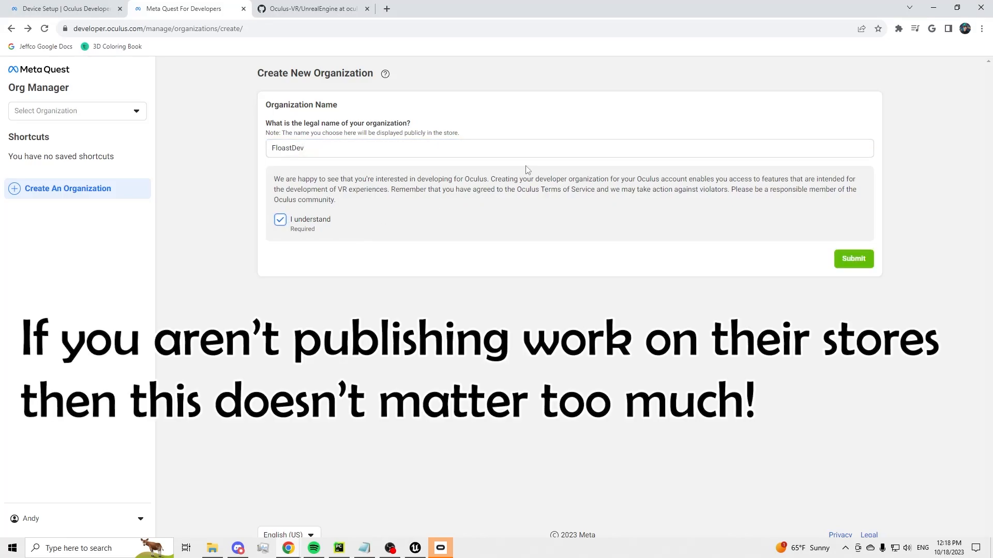
click(862, 263)
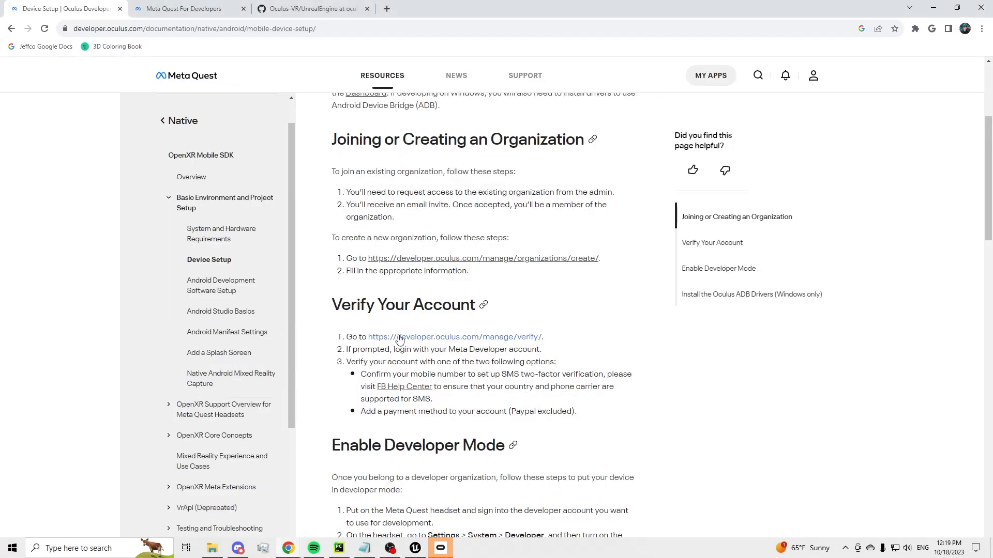
Open the guide's account verification link in a new tab and examine the credit card and two-factor authentication options
right_click(399, 339)
click(426, 344)
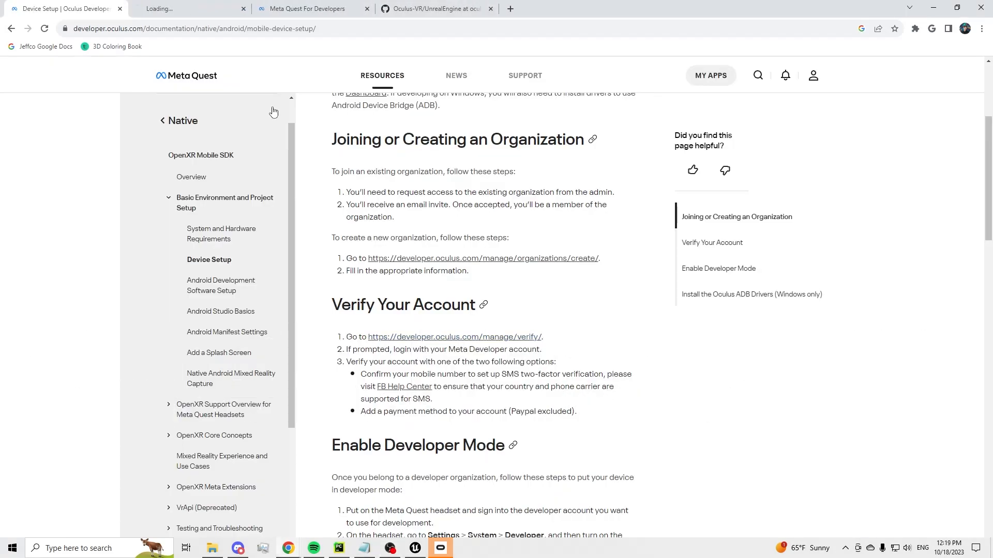
click(196, 11)
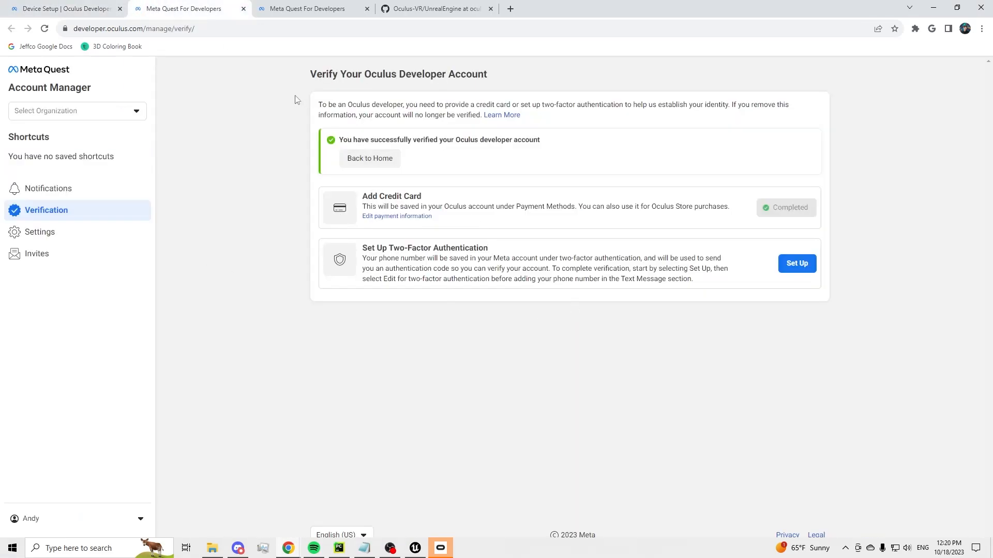
drag(299, 104, 788, 322)
click(874, 349)
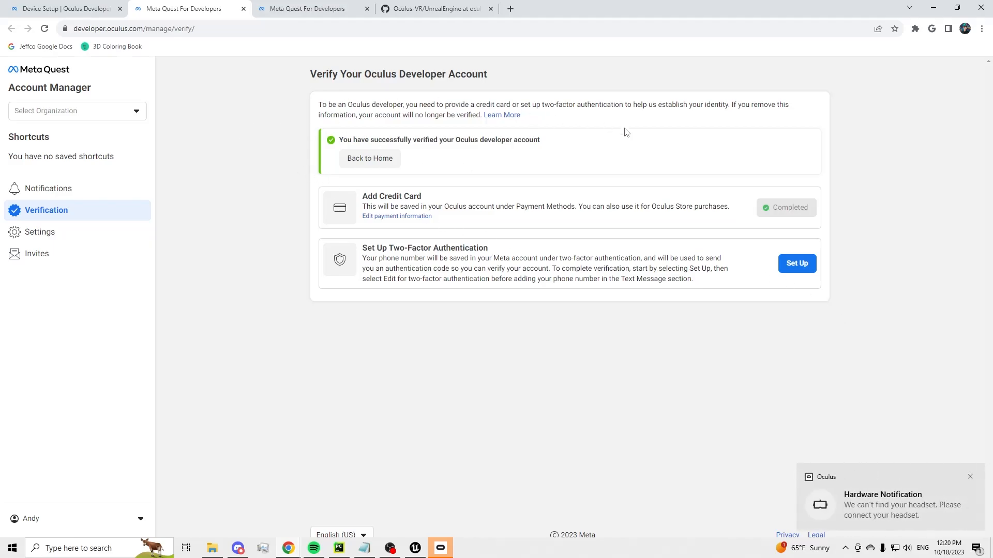
Read the guide's Enable Developer Mode instructions, focusing on the headset's Settings > System > Developer path and USB Connection Dialog option
click(73, 8)
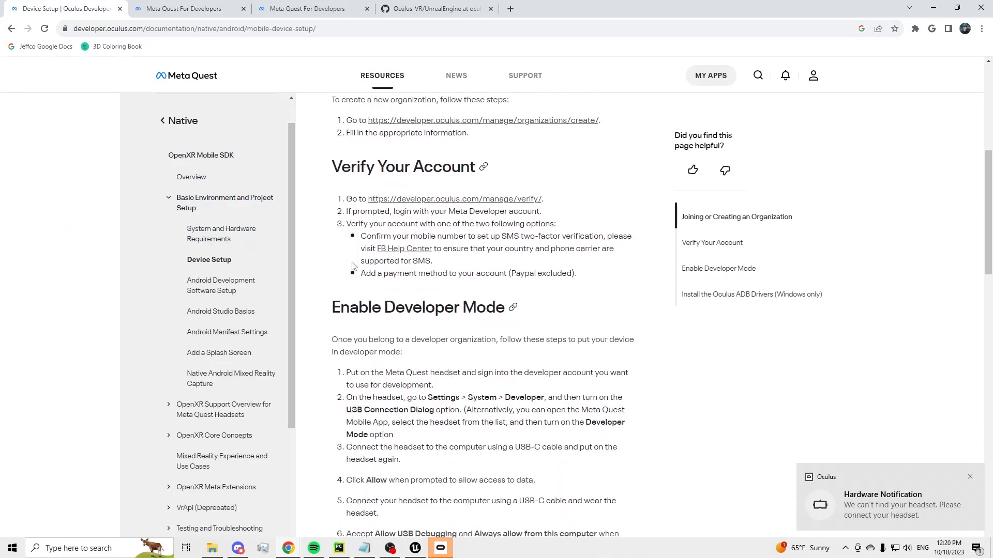
drag(328, 308, 543, 315)
click(554, 316)
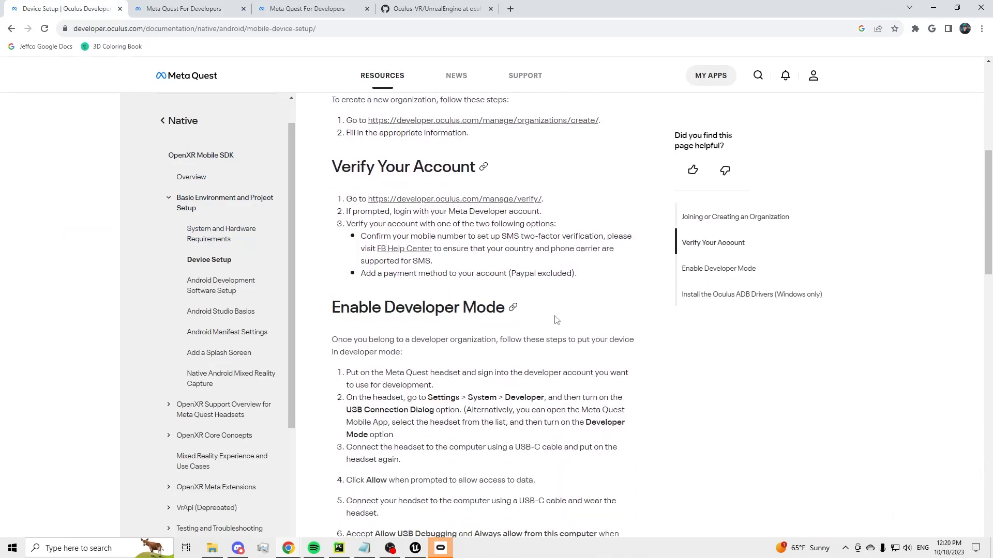
scroll(556, 320, down, 4)
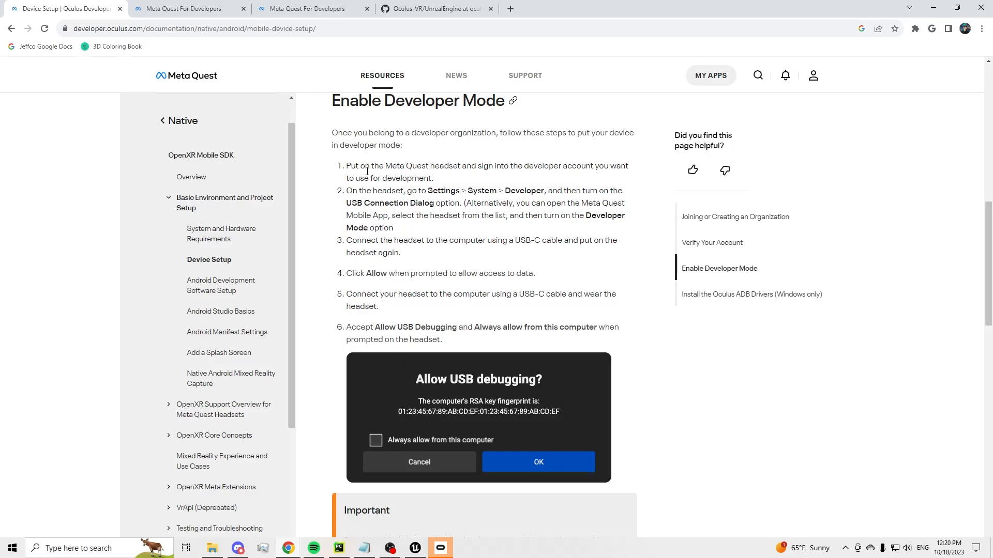
mouse_move(422, 190)
mouse_down()
mouse_move(544, 191)
mouse_move(435, 203)
mouse_up()
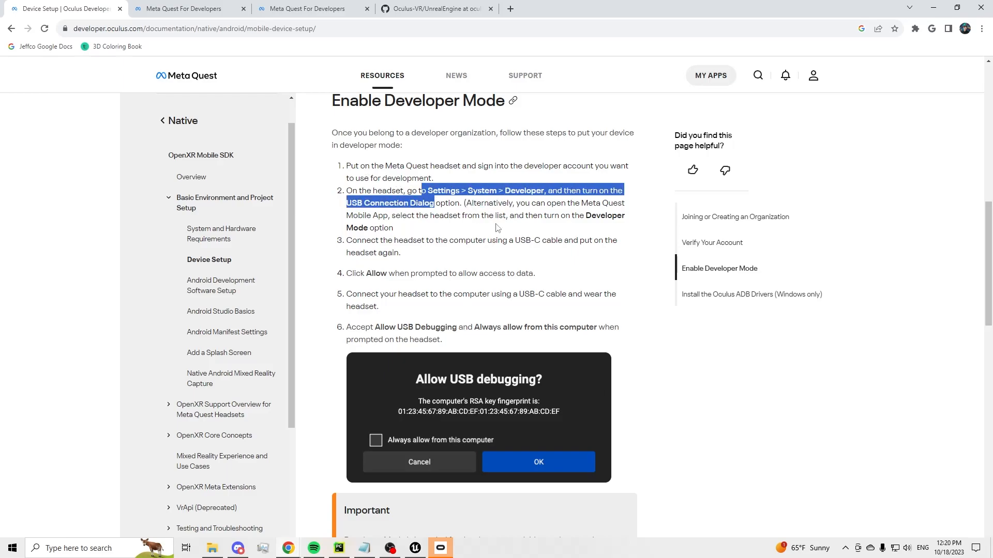
click(439, 203)
drag(432, 191, 543, 191)
click(544, 195)
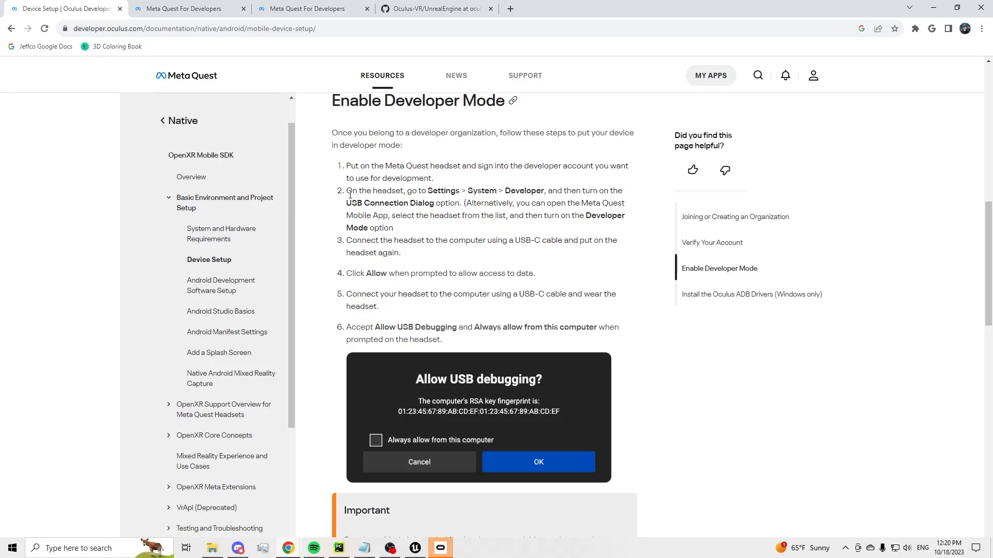
drag(346, 203, 440, 206)
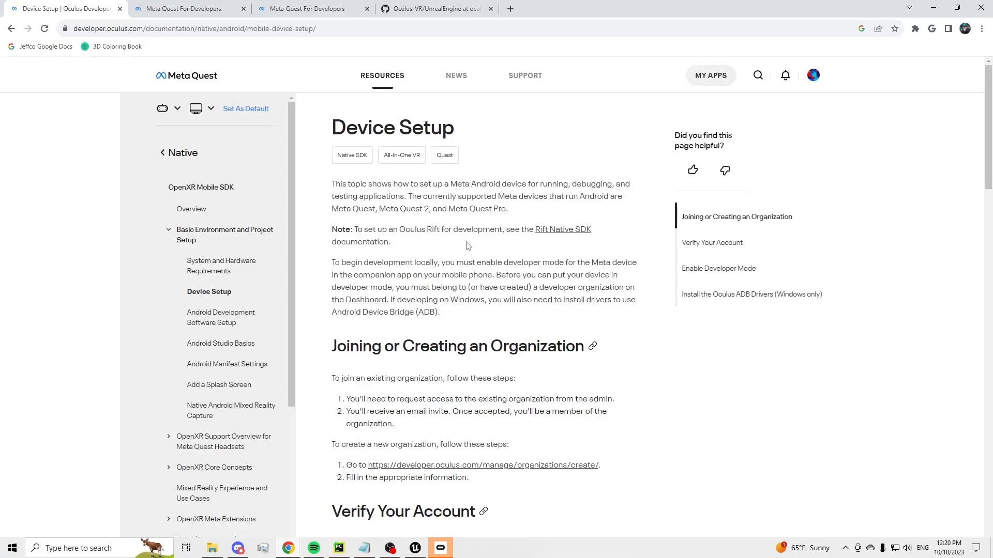
Recheck the developer account verification page, return to the Device Setup guide and dismiss the Oculus hardware notification
click(173, 9)
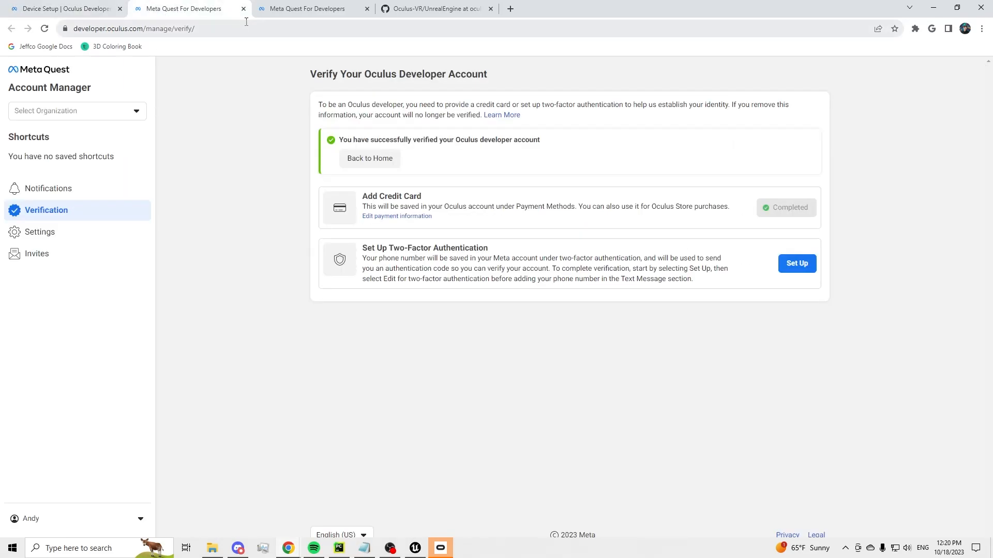
click(78, 16)
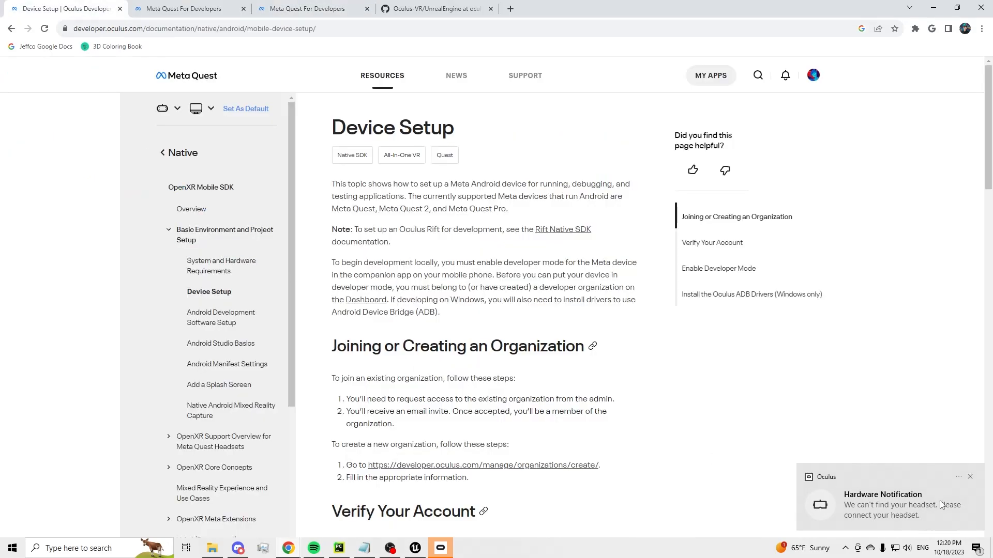
click(970, 476)
Review the guide from the organization and account verification sections through developer mode to the Oculus ADB driver installation
scroll(724, 434, down, 4)
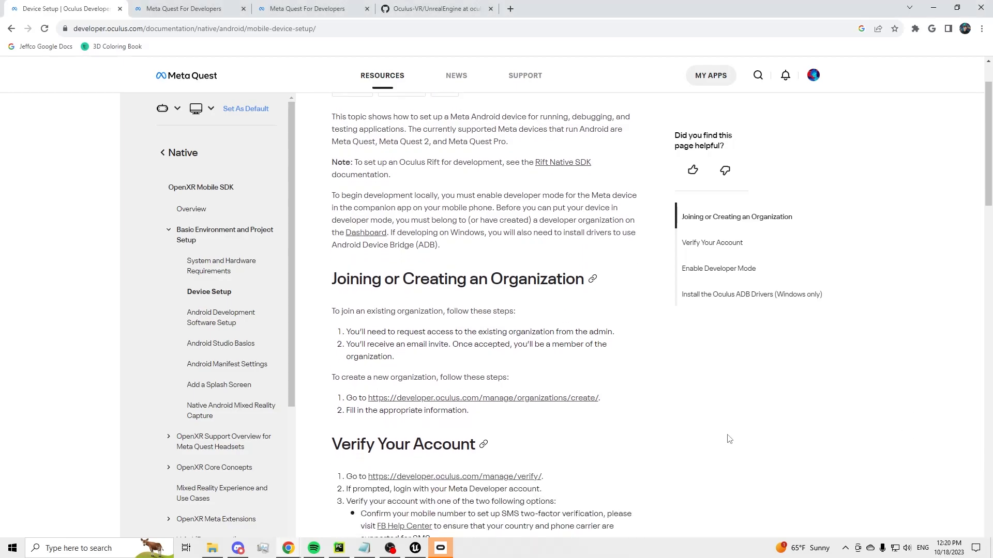
drag(327, 145, 573, 177)
click(566, 342)
drag(376, 318, 574, 333)
scroll(674, 379, down, 4)
drag(350, 238, 460, 239)
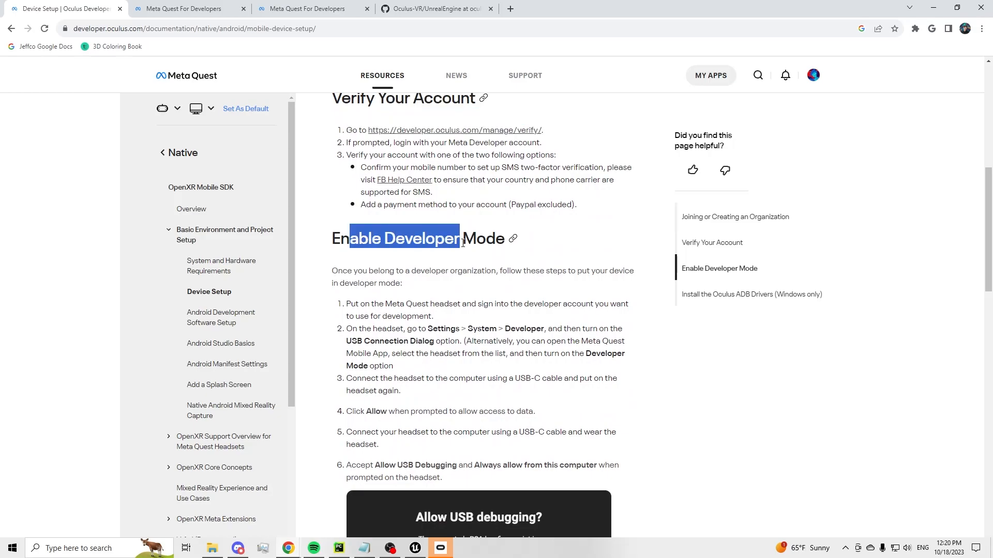
click(758, 360)
scroll(758, 360, down, 3)
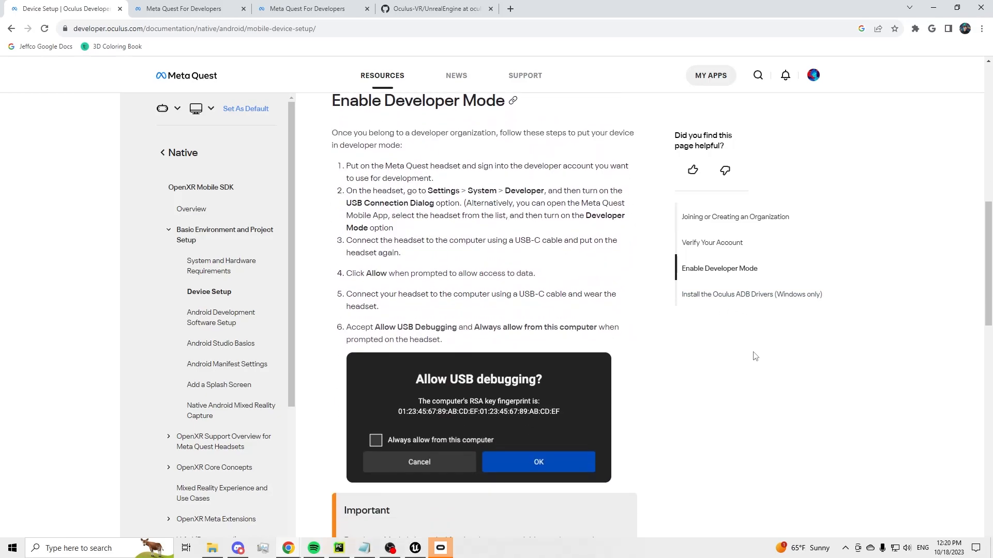
scroll(739, 345, down, 1)
scroll(736, 343, down, 4)
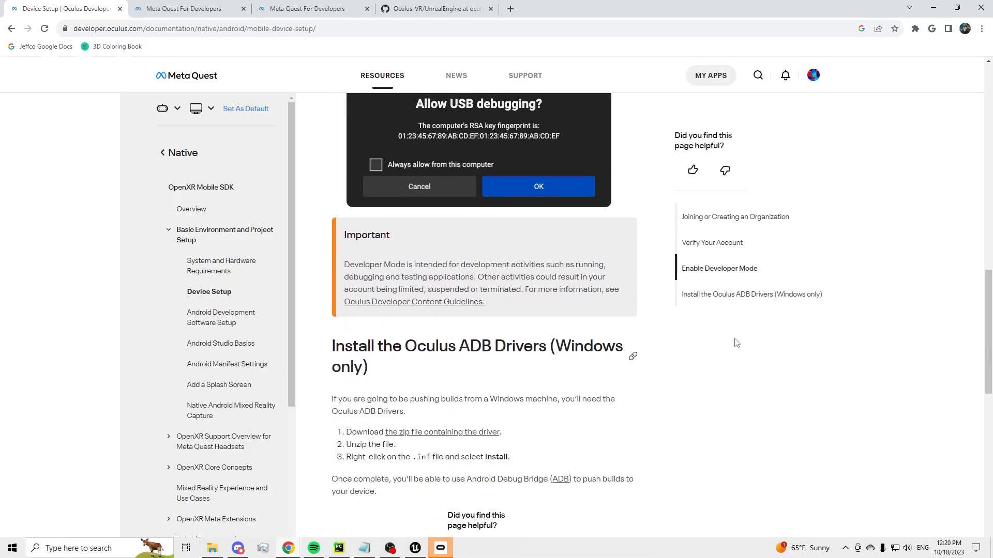
scroll(736, 342, up, 6)
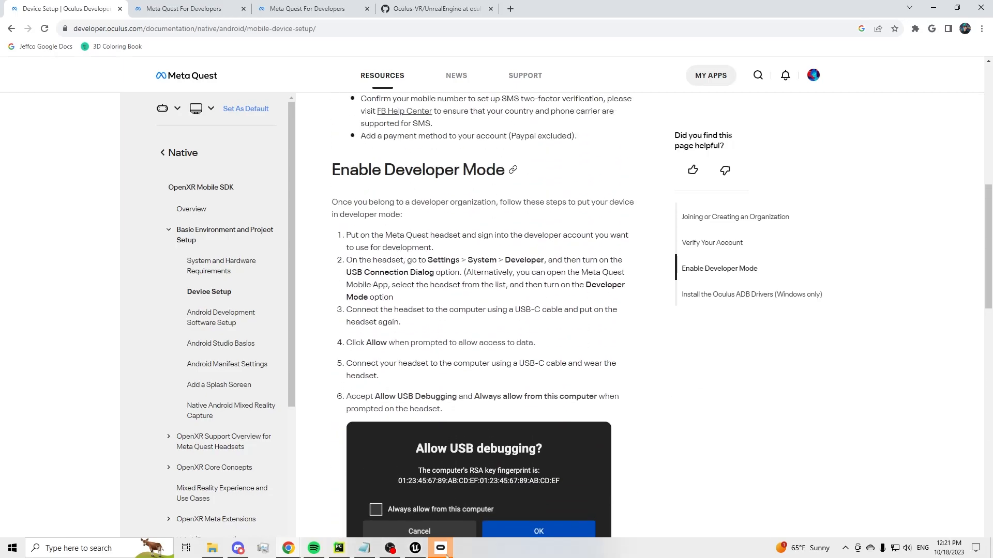
Switch to the Oculus desktop app and display its beta settings, moving the window down to keep the options in view
click(441, 549)
drag(564, 58, 538, 31)
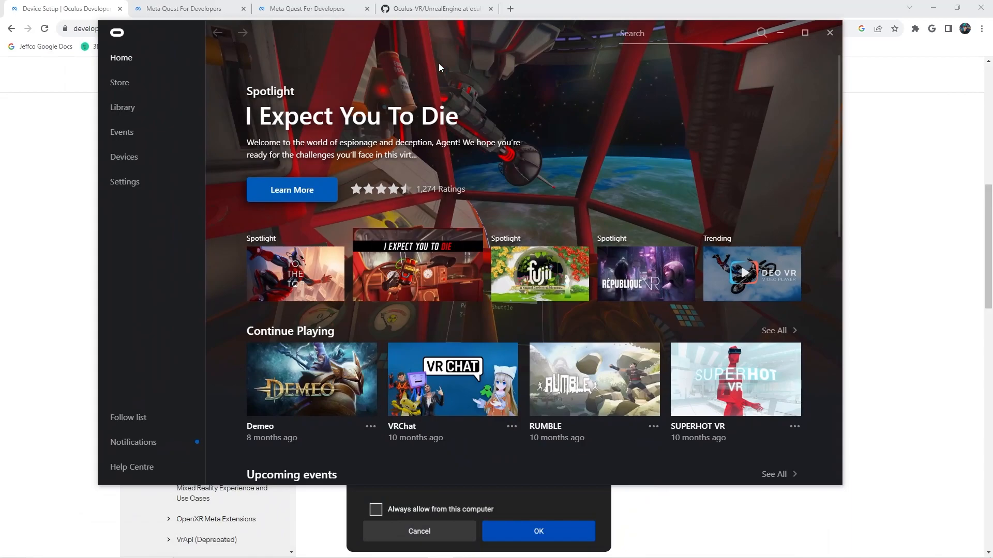
click(151, 191)
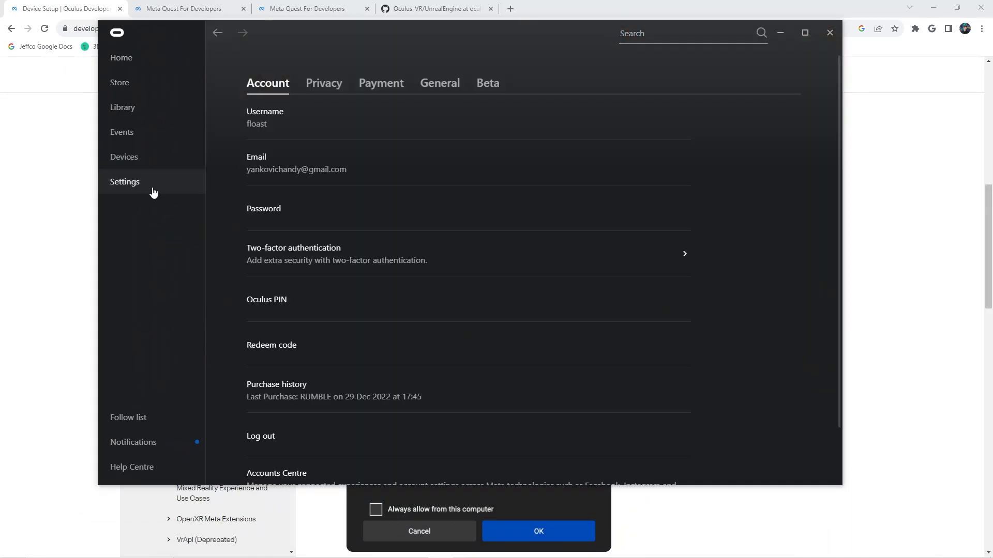
click(488, 86)
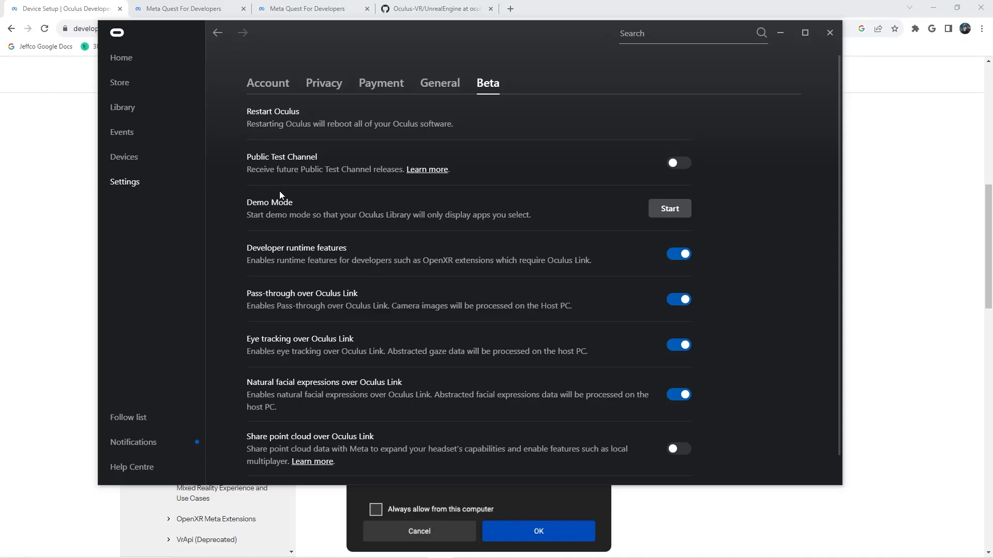
scroll(268, 235, down, 1)
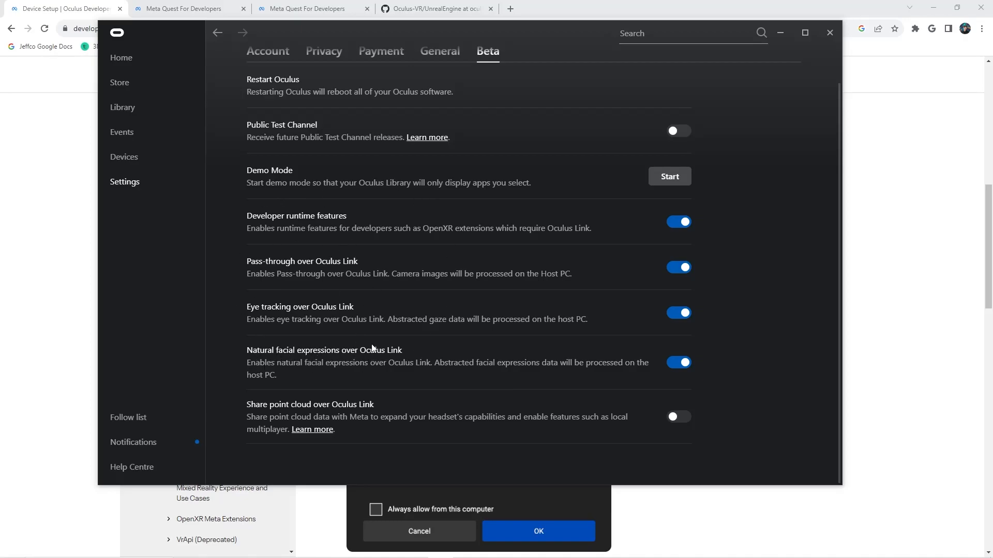
drag(390, 33, 367, 62)
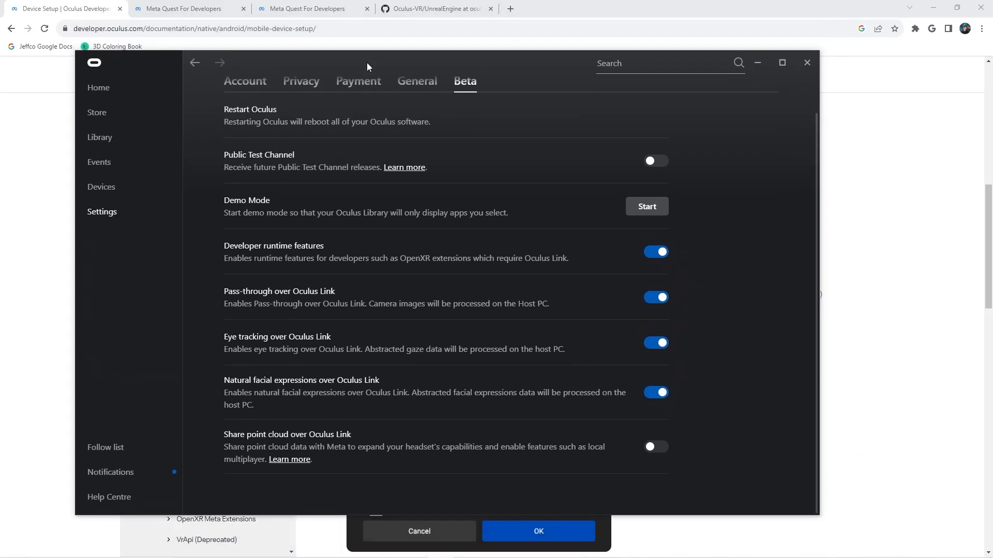
Turn Developer runtime features off and back on
click(655, 252)
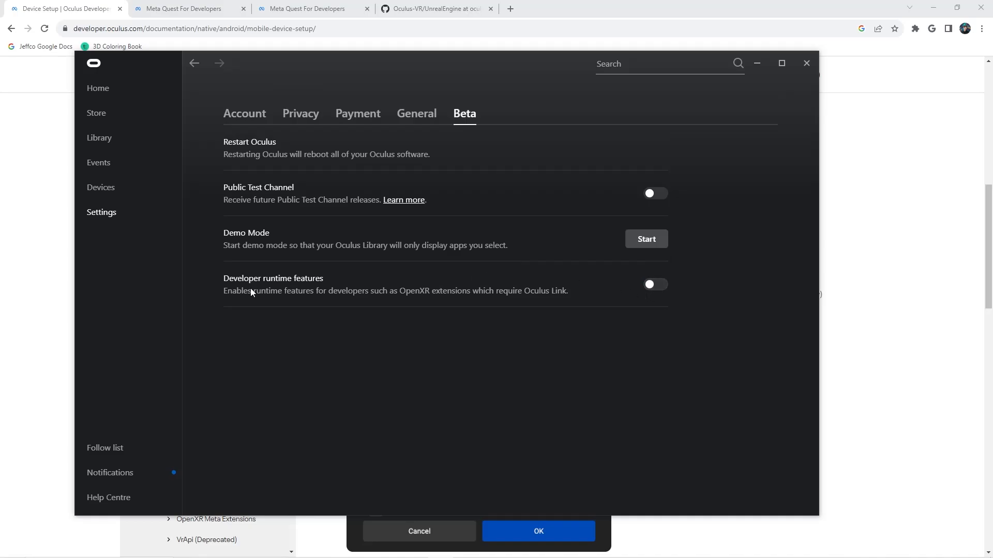
click(657, 284)
Turn on eye tracking and natural facial expressions over Oculus Link, accepting the consent dialog for each
click(655, 375)
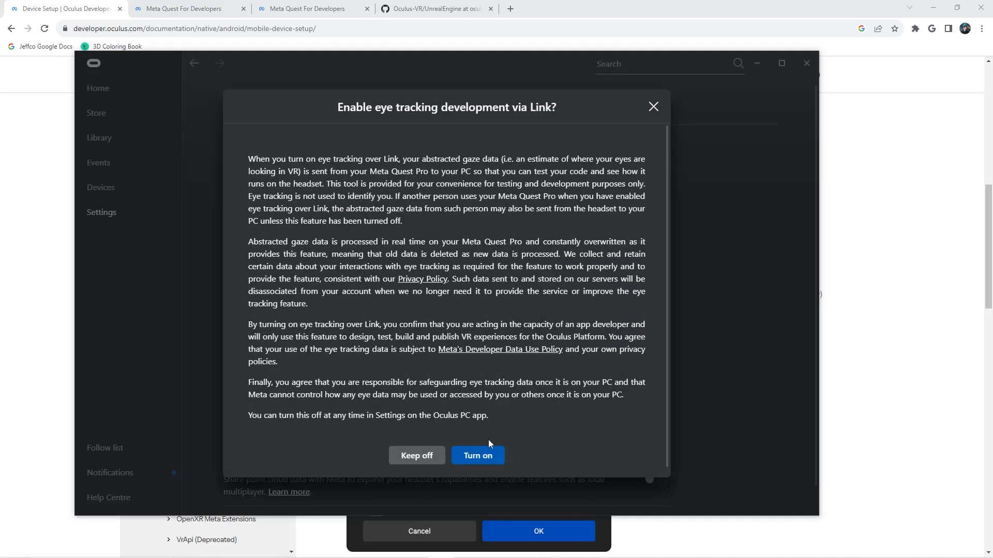
click(480, 457)
click(649, 424)
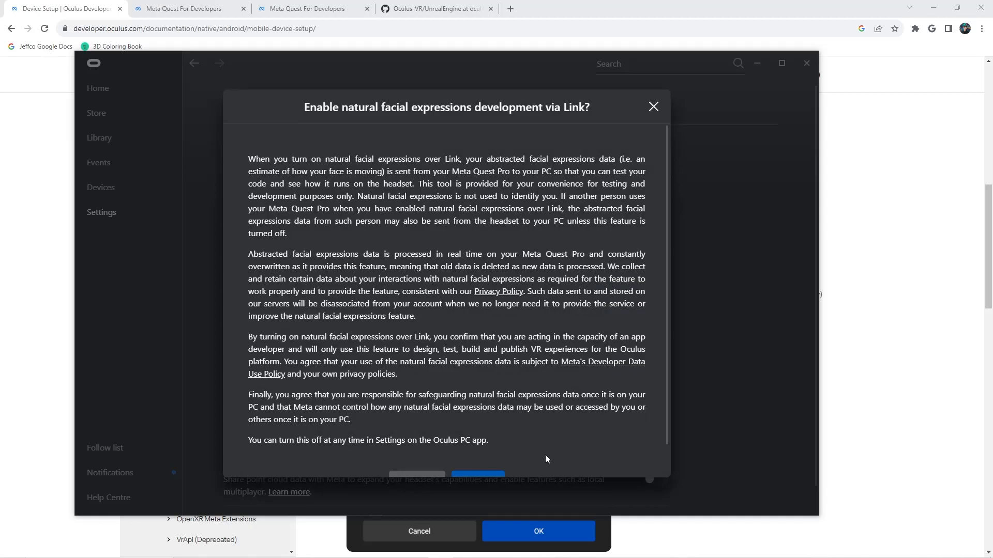
click(485, 479)
scroll(528, 326, down, 1)
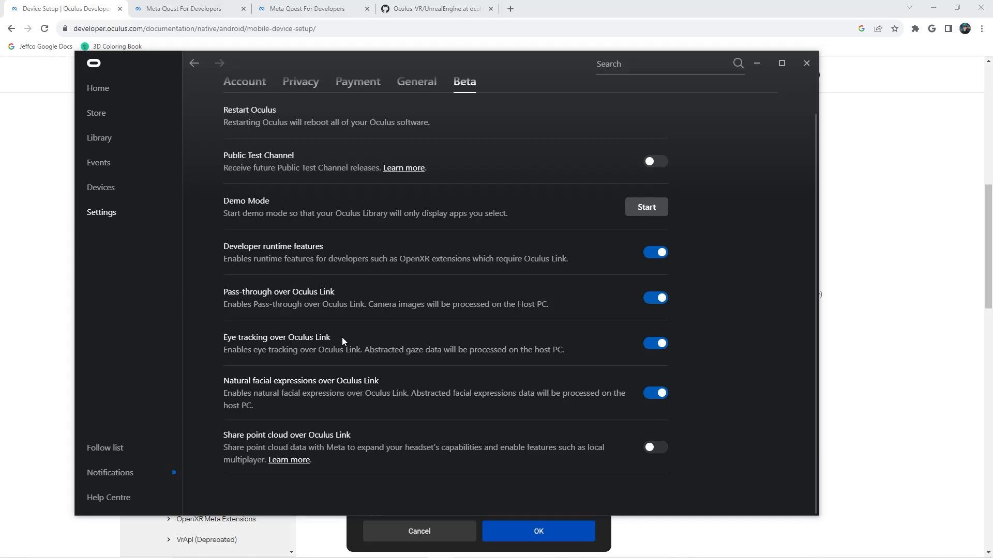
Close the Oculus app and return to the Enable Developer Mode instructions in the Device Setup guide
click(805, 65)
scroll(400, 226, down, 4)
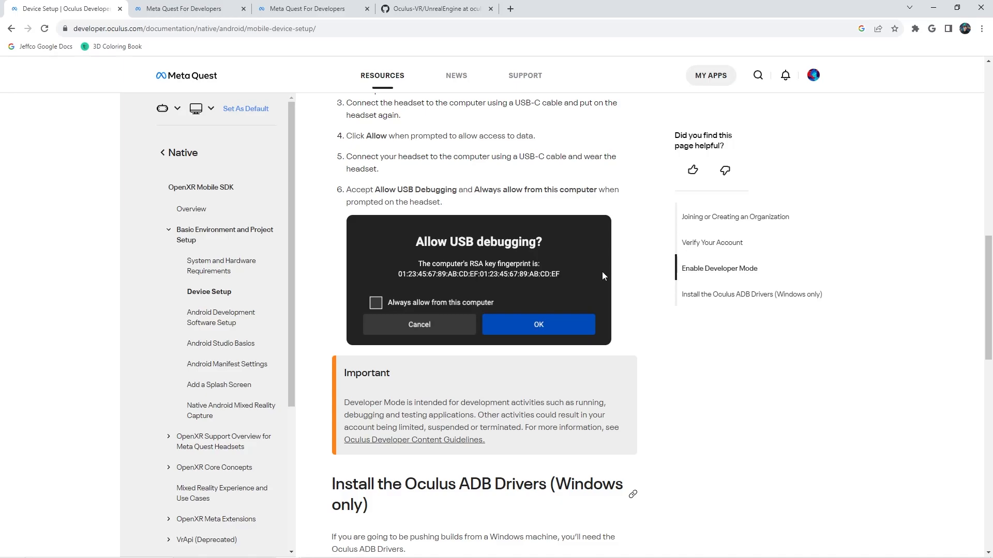
scroll(610, 266, up, 1)
scroll(617, 257, down, 2)
scroll(615, 284, up, 5)
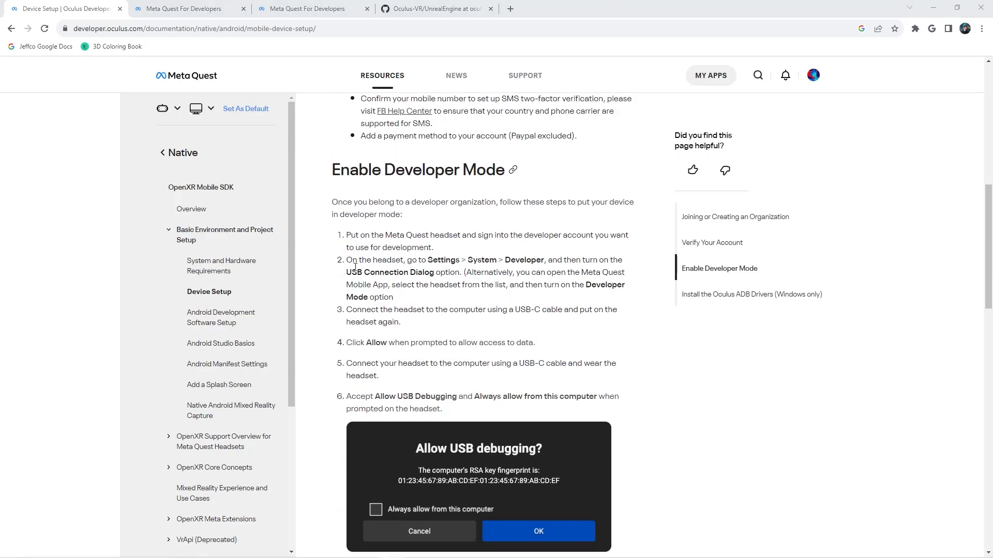
Highlight the headset's USB Connection Dialog instruction and review the Enable Developer Mode section of the Device Setup guide
drag(346, 260, 463, 272)
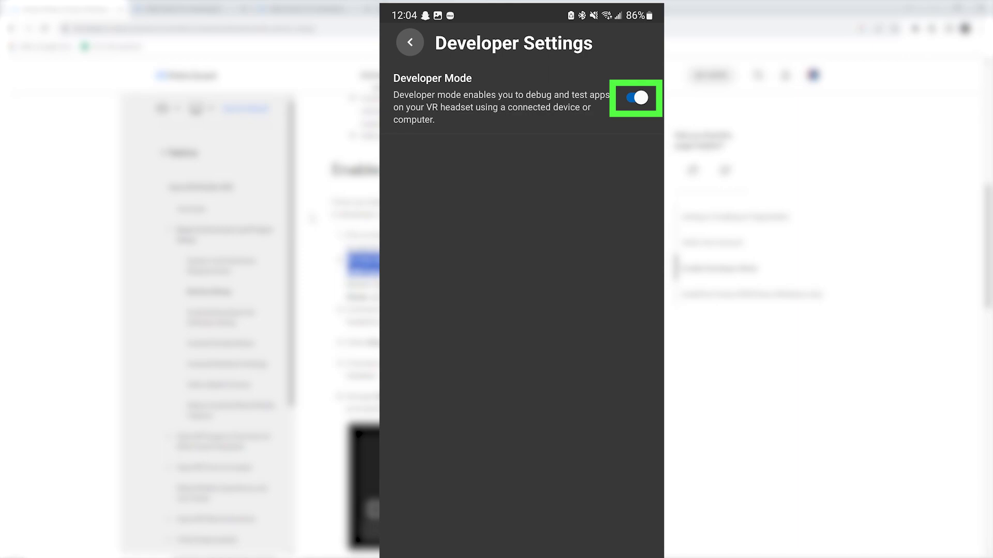
scroll(359, 293, down, 3)
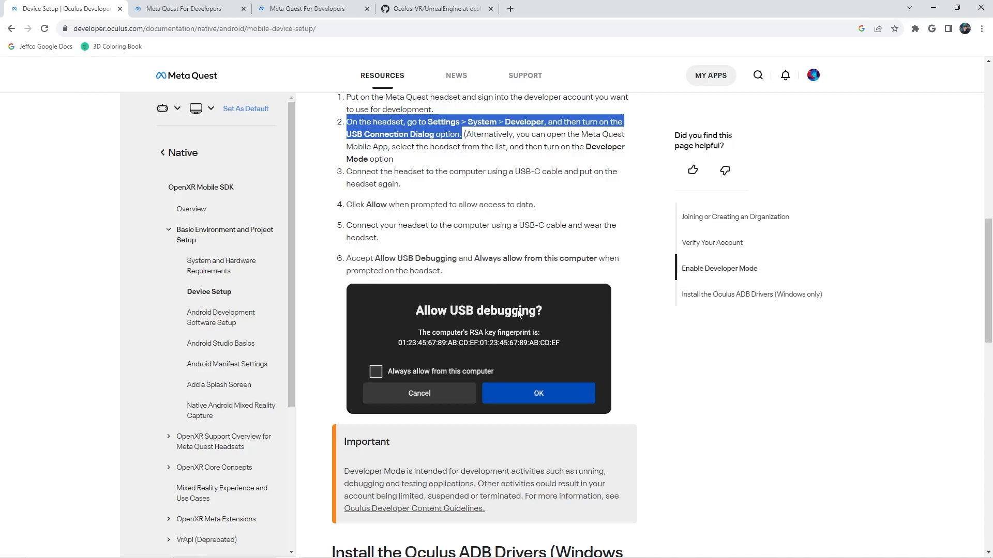
scroll(396, 312, down, 3)
scroll(438, 390, up, 3)
scroll(139, 459, up, 10)
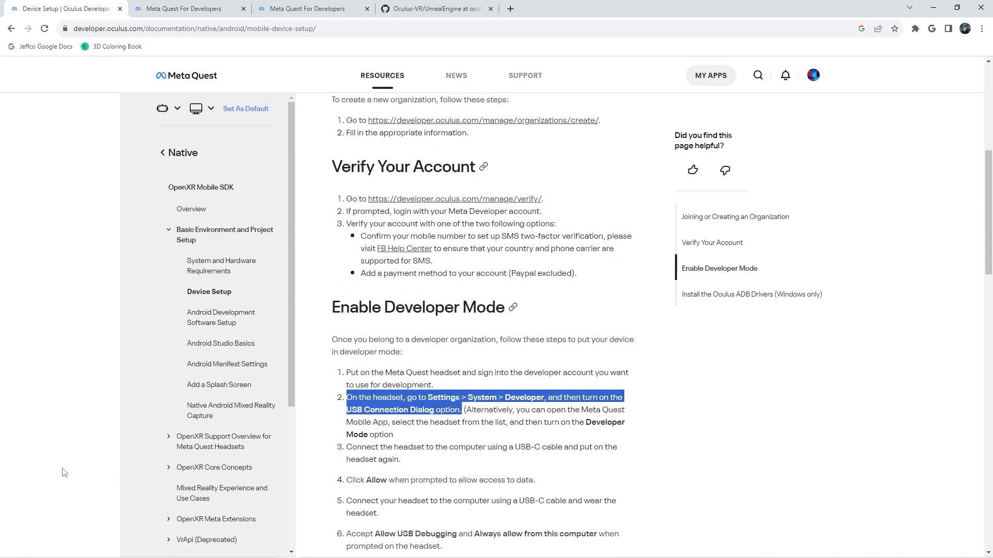
scroll(60, 471, up, 1)
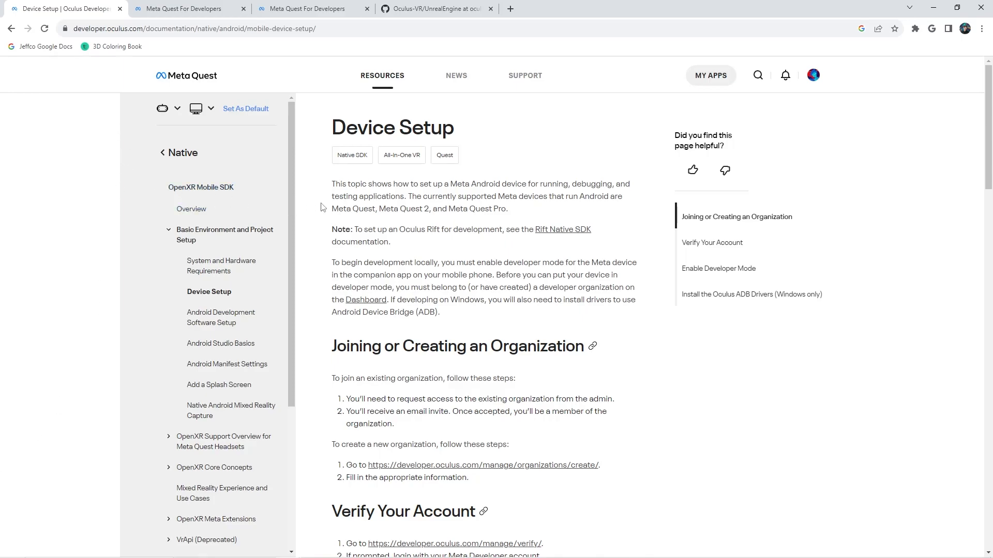
drag(322, 126, 287, 130)
click(453, 308)
click(316, 139)
mouse_move(425, 555)
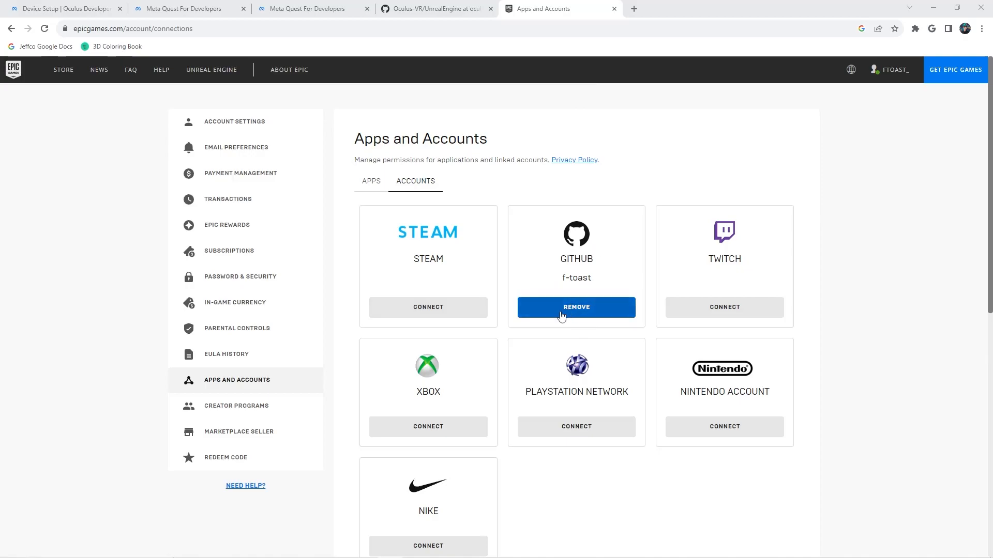
click(613, 106)
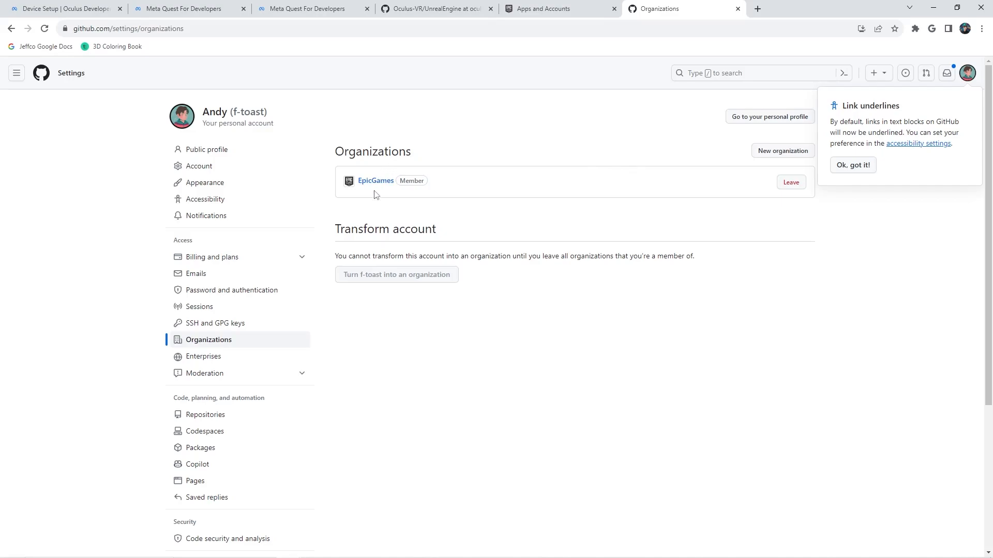
Open the EpicGames organization's UnrealEngine repository on GitHub and view its clone and download options
click(387, 182)
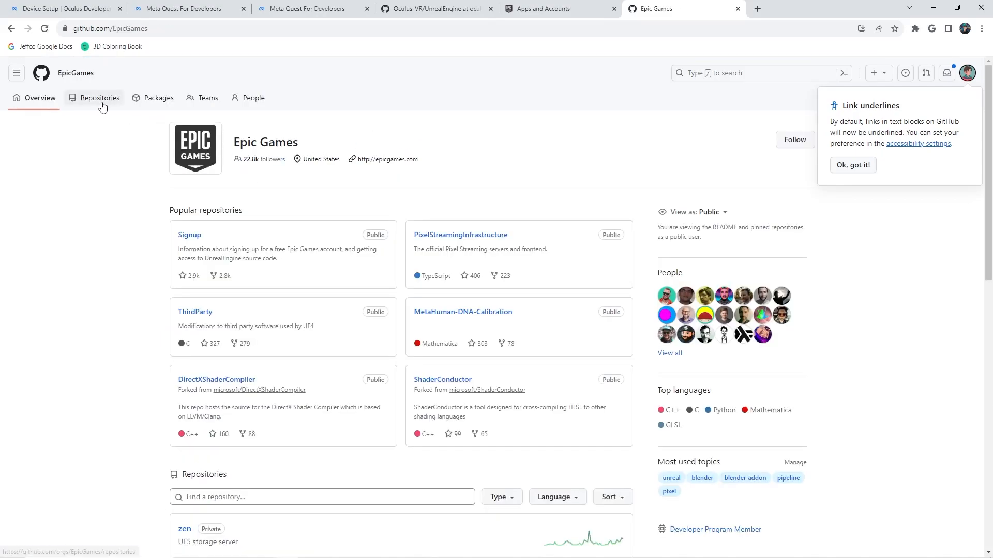
click(101, 109)
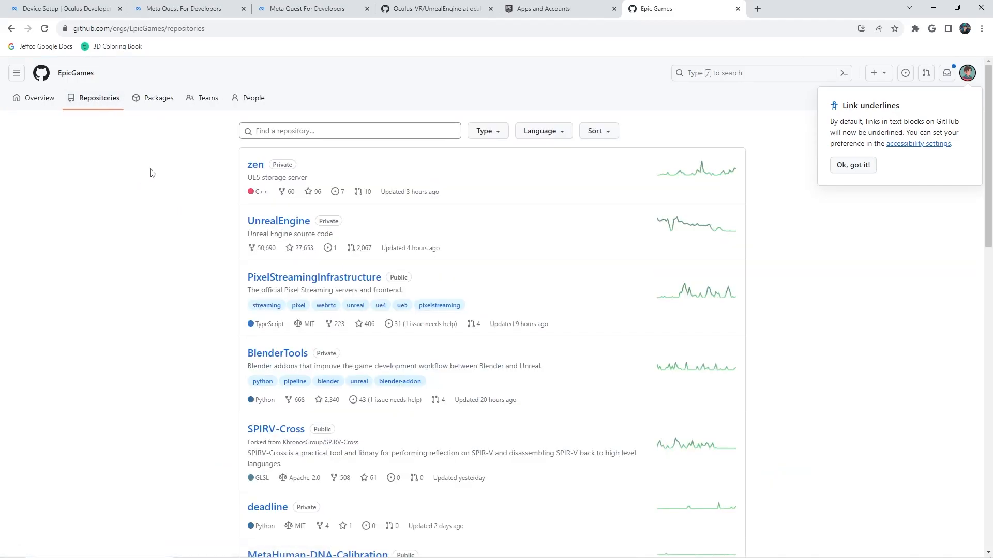
click(269, 221)
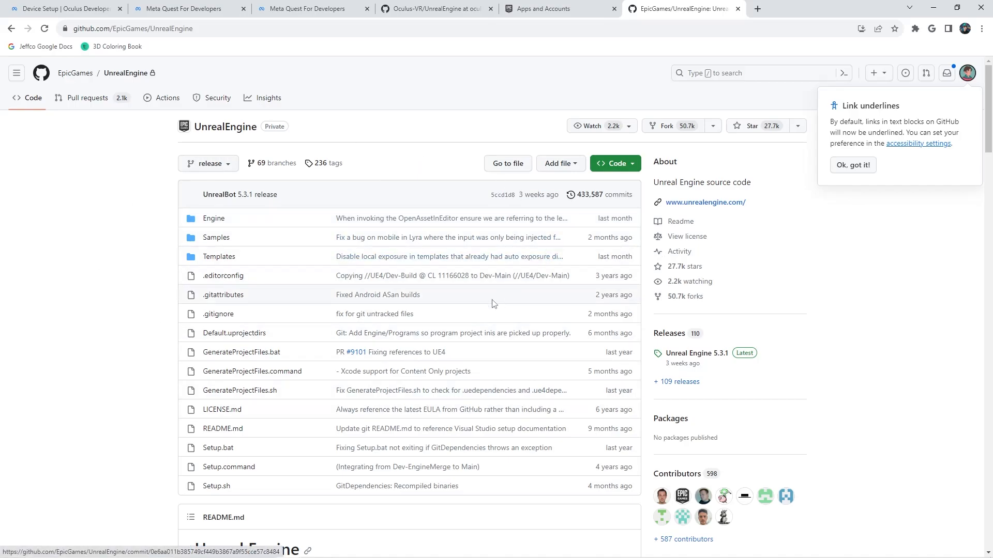
click(623, 163)
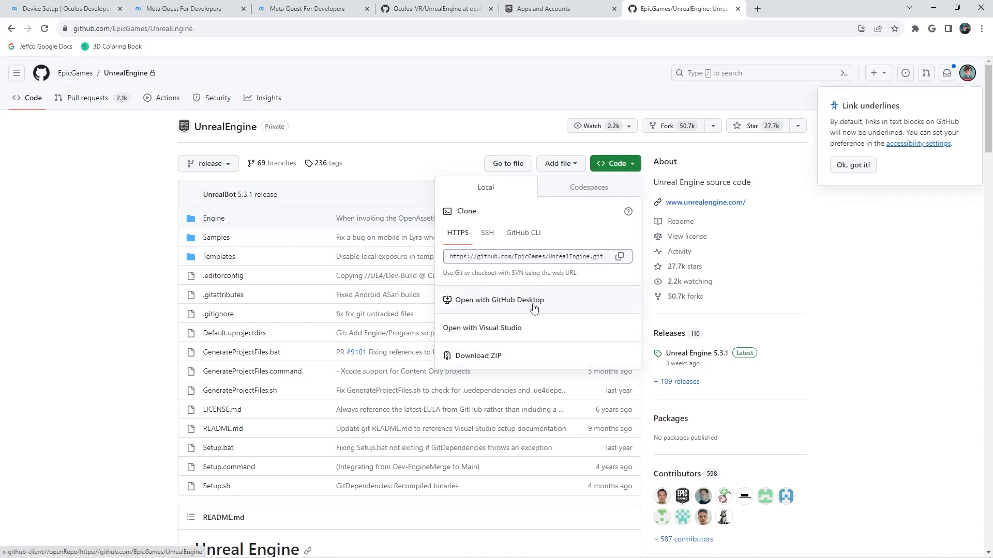
click(126, 242)
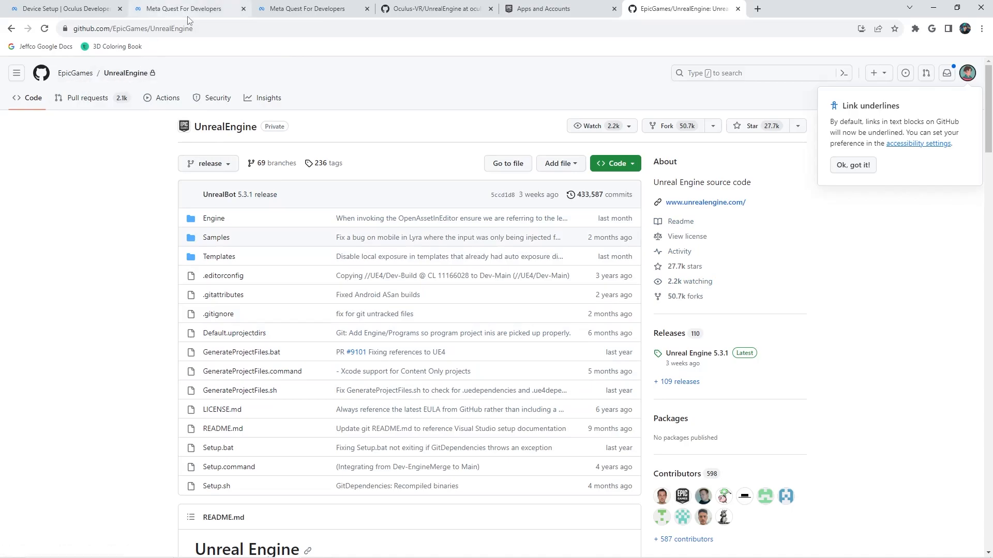
Return to the Meta Quest Unreal Engine documentation and open the Movement Overview page under Movement SDK for Unreal
click(436, 9)
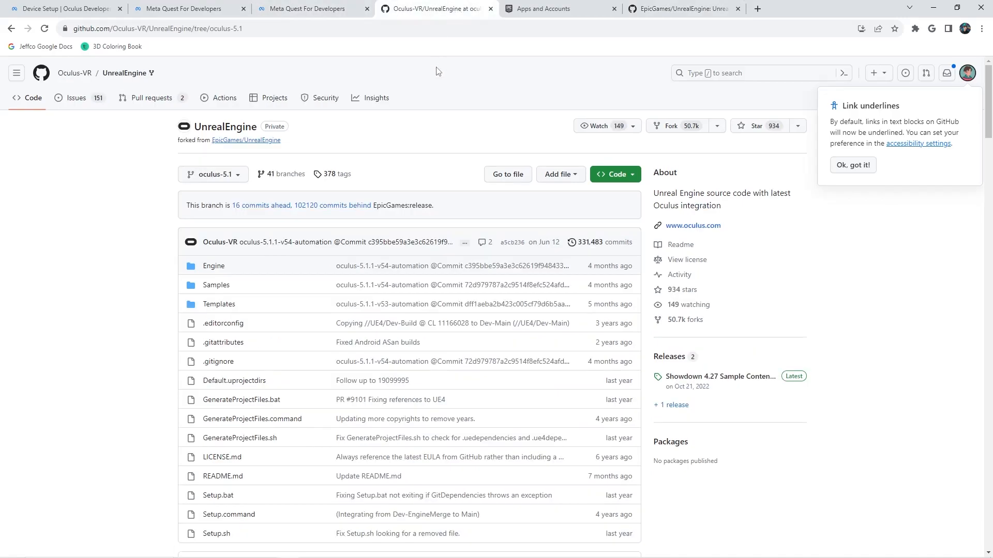
click(332, 10)
click(65, 8)
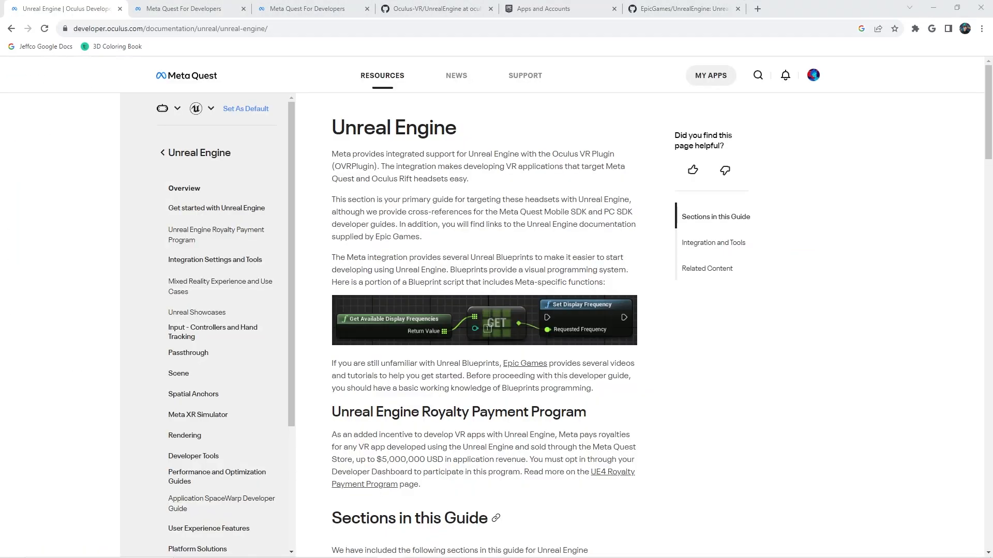
click(85, 201)
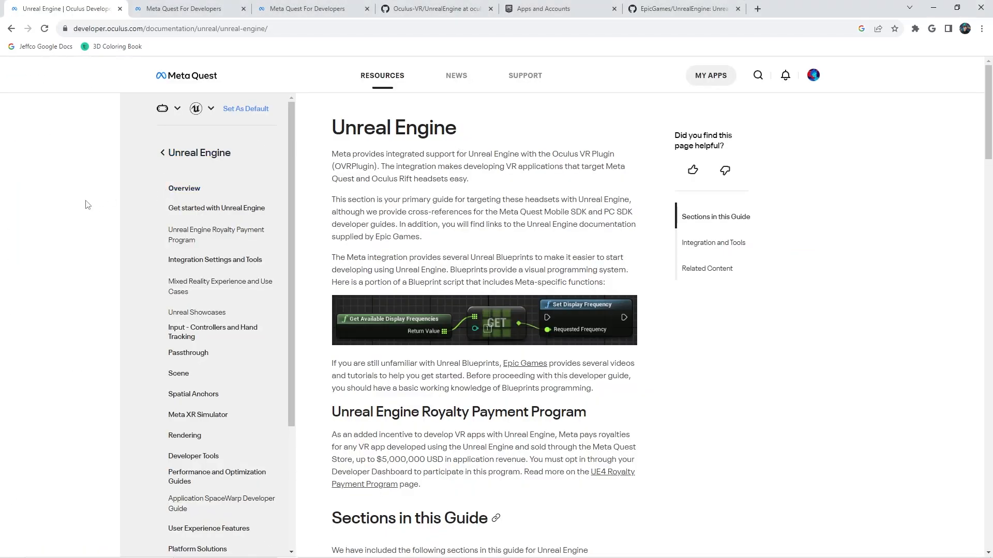
scroll(282, 212, down, 3)
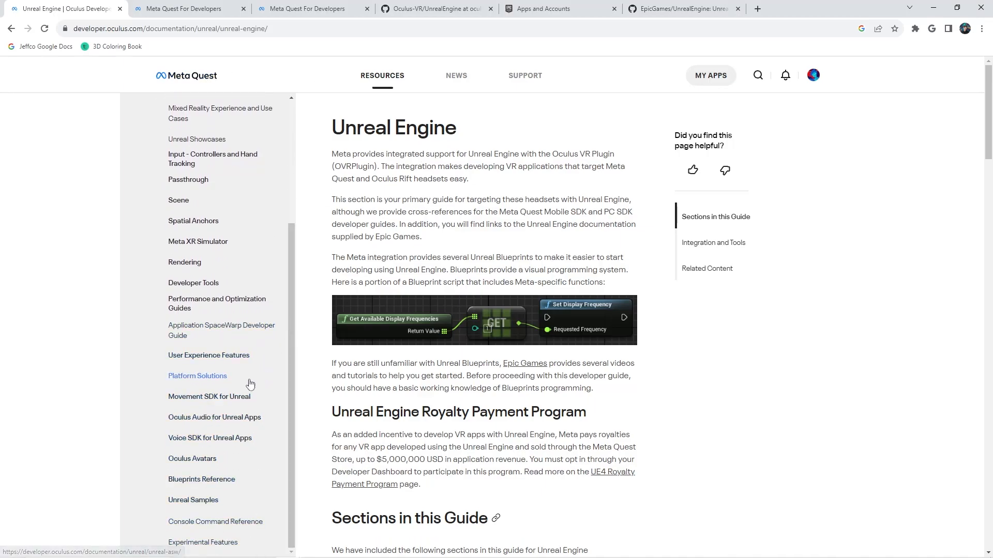
click(245, 400)
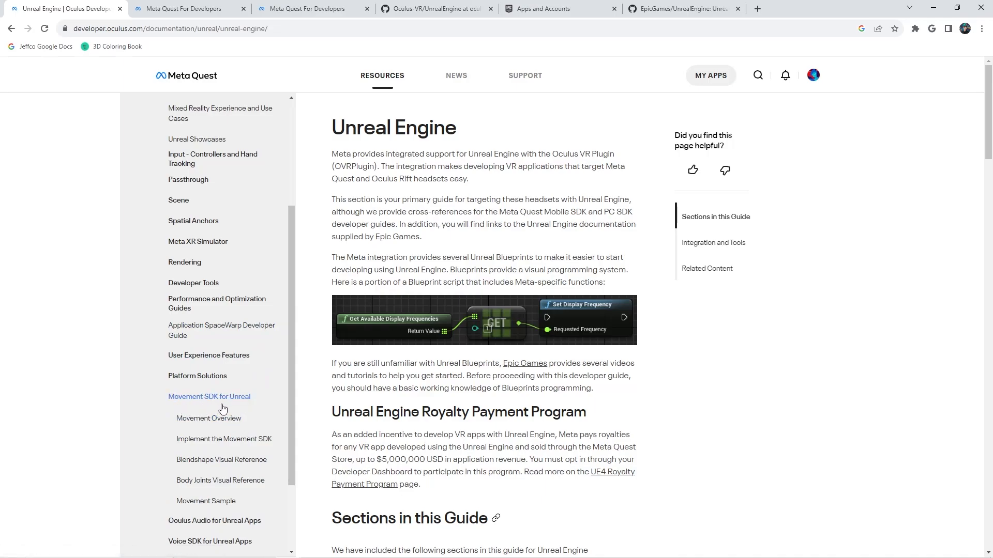
click(235, 420)
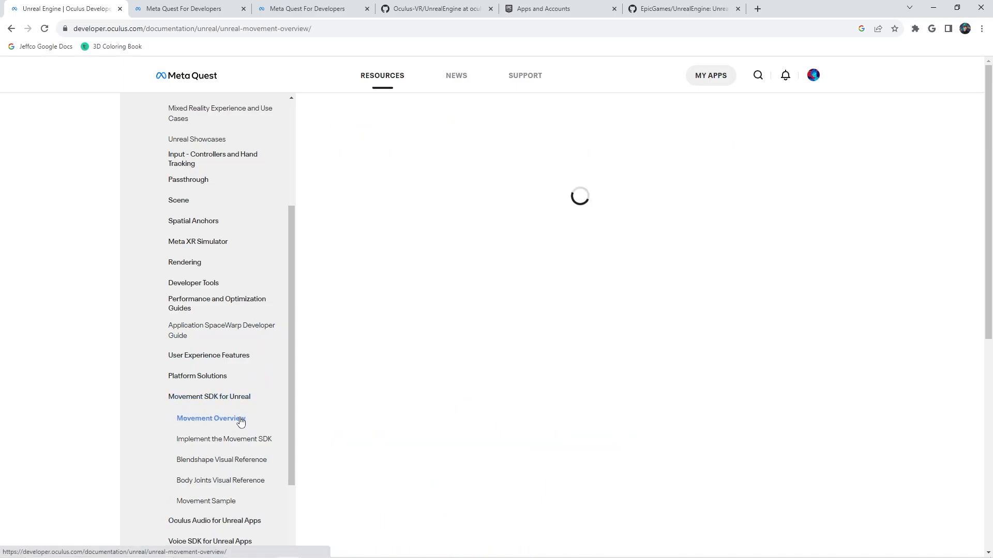
Review the Movement Overview page and the Implement the Movement SDK page, including its tracking feature and permission sections
scroll(403, 372, down, 6)
scroll(434, 298, up, 6)
scroll(437, 296, down, 7)
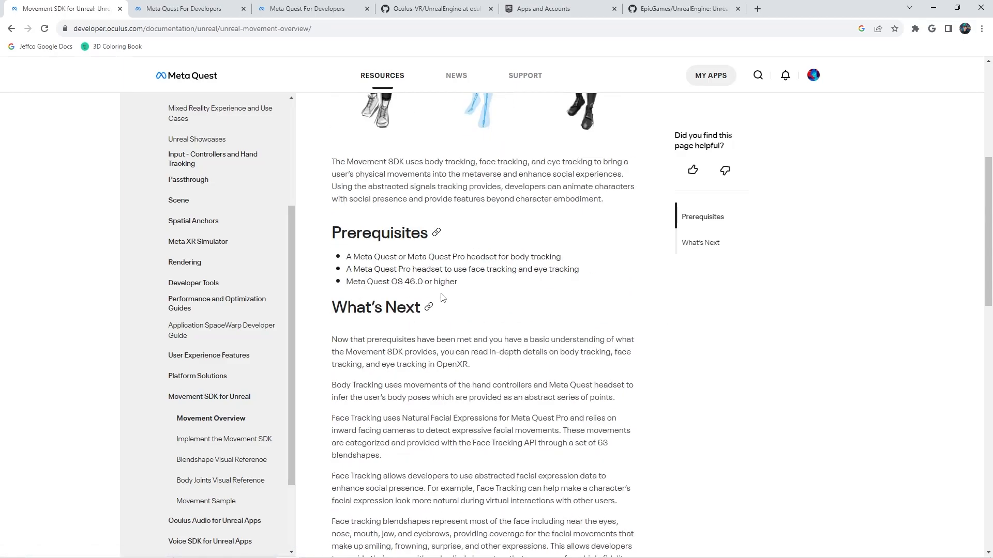
scroll(442, 294, down, 11)
scroll(429, 308, up, 5)
click(204, 439)
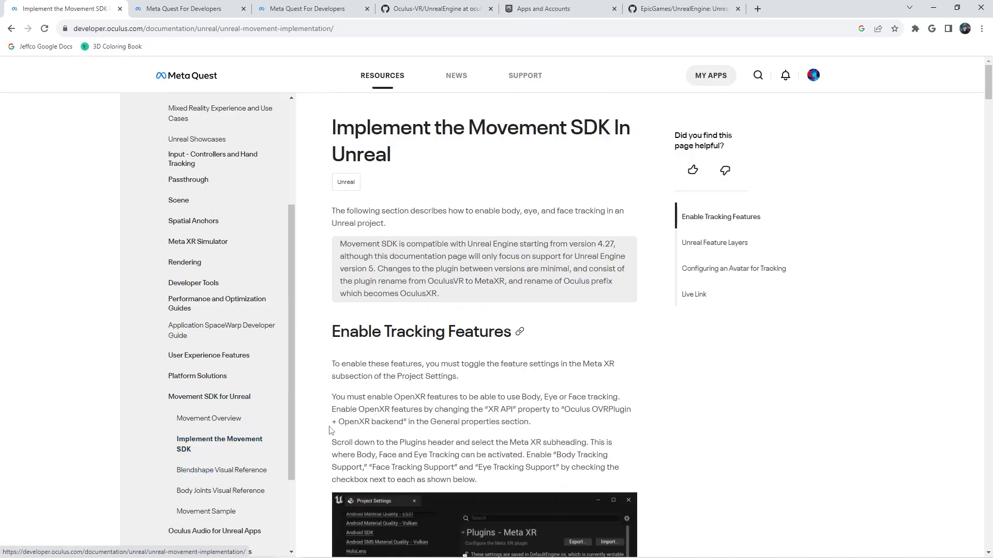
scroll(481, 340, down, 1)
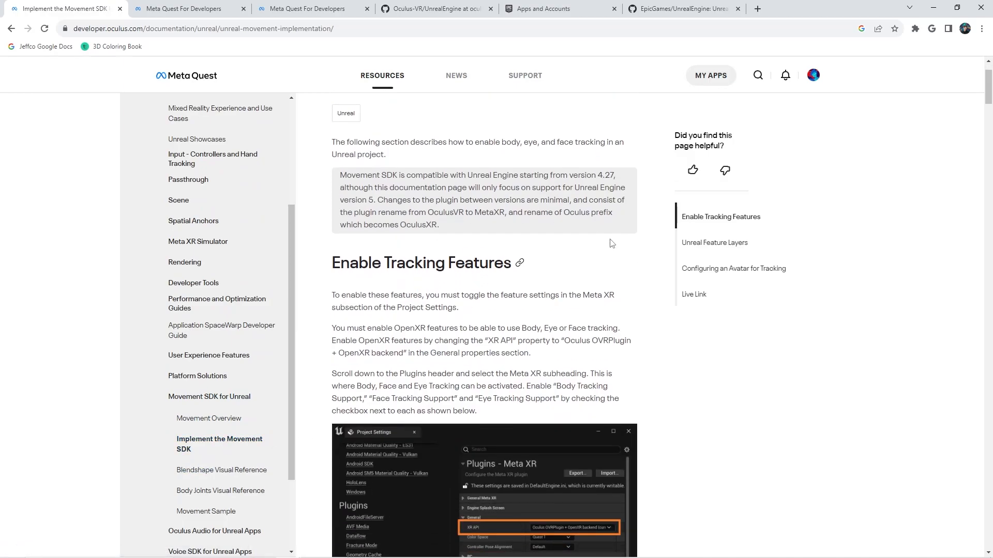
scroll(532, 273, down, 10)
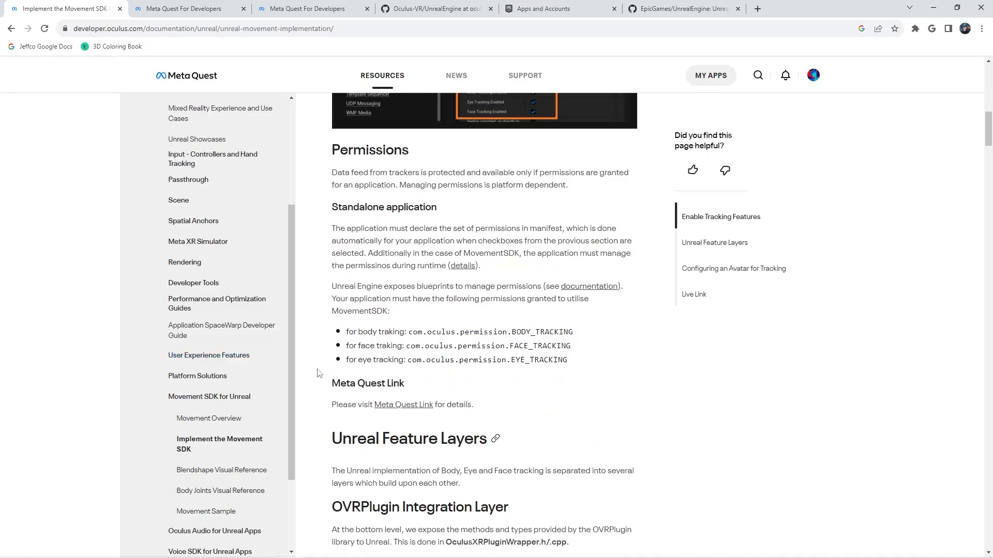
Open the Movement Sample page, open its OculusVR Unreal Engine Fork link in a new tab and dismiss GitHub's link underlines notice
click(207, 511)
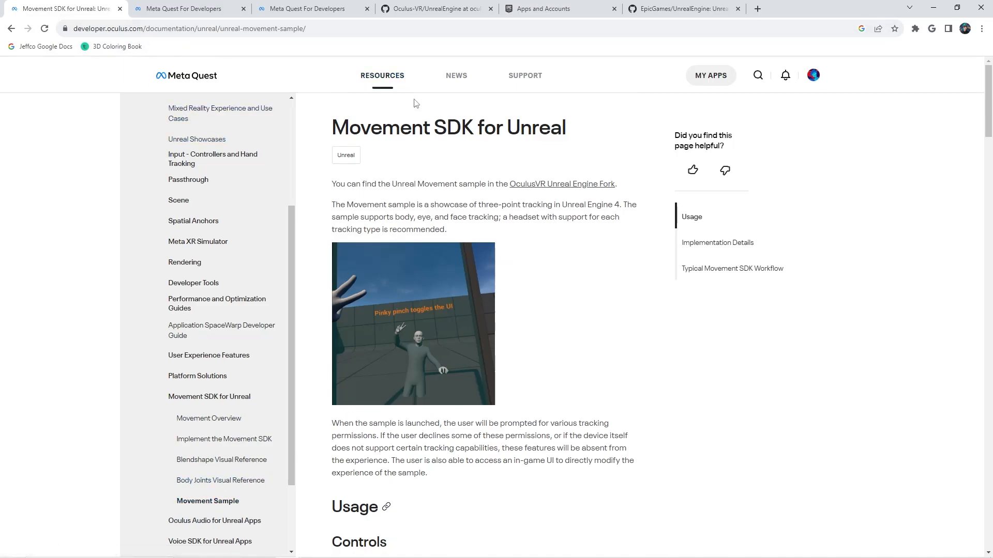
drag(371, 185, 503, 185)
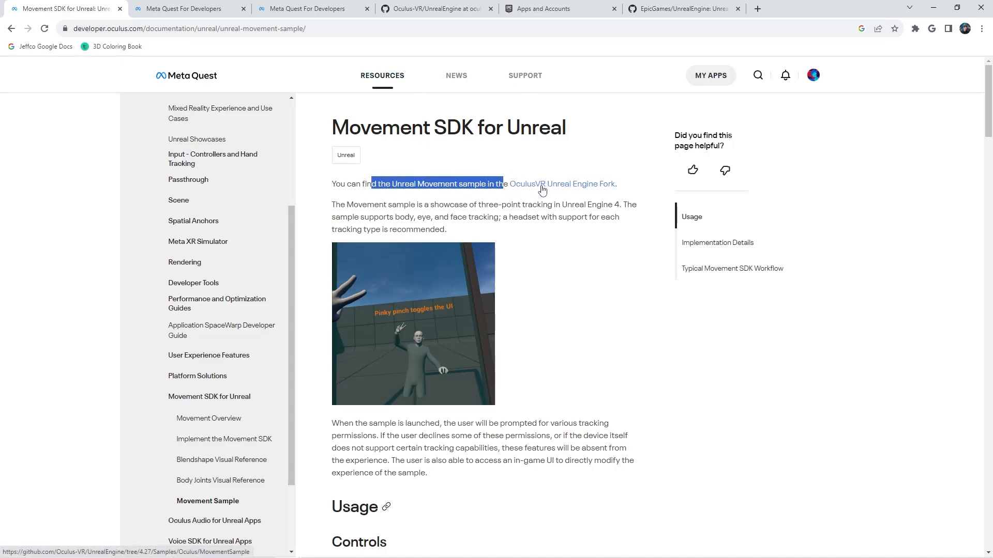
right_click(579, 185)
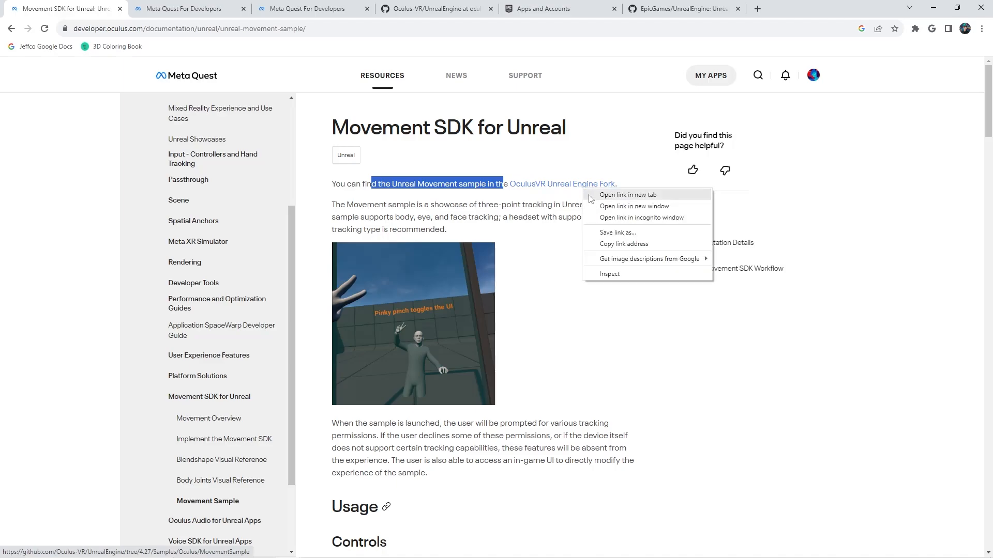
click(600, 196)
click(161, 8)
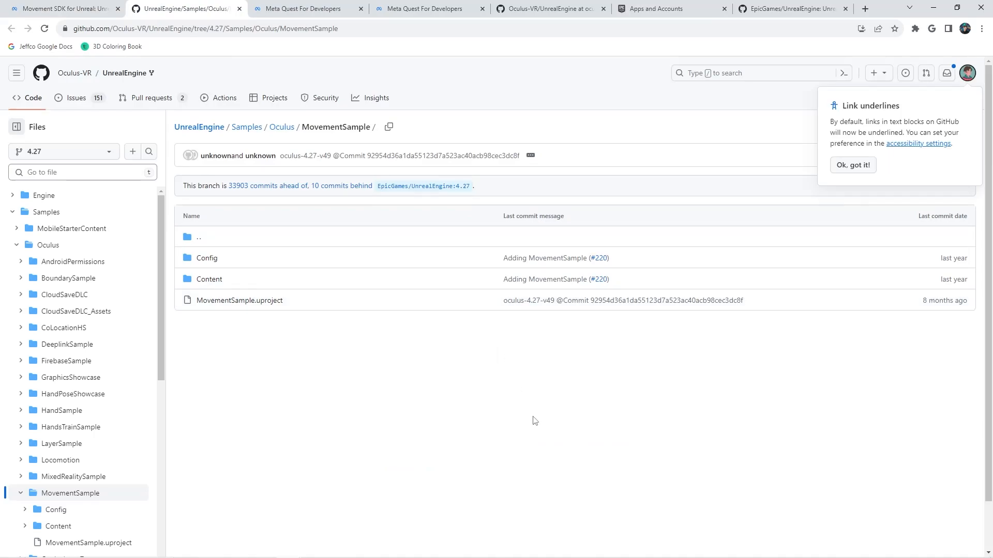
click(836, 165)
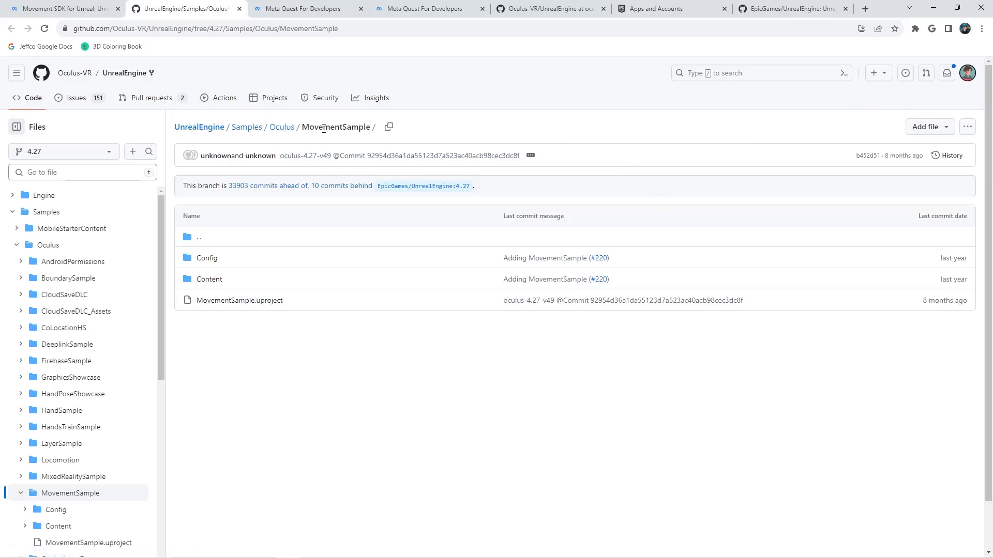
Open the root of the Oculus-VR UnrealEngine repository on branch 4.27 and check its code download options
click(218, 129)
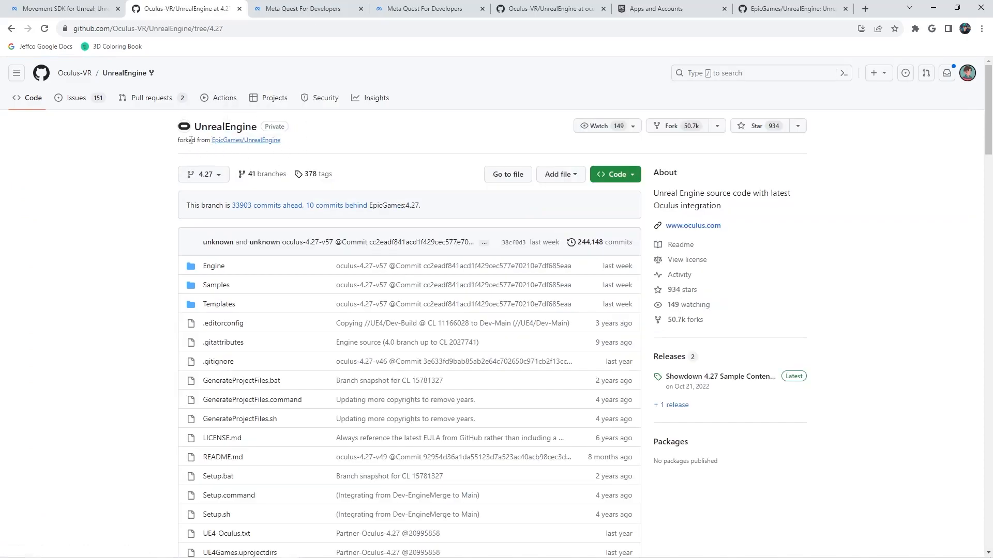
click(632, 175)
click(556, 141)
Try to create a new fork of the Oculus-VR UnrealEngine repository, and go back to its code page
click(717, 126)
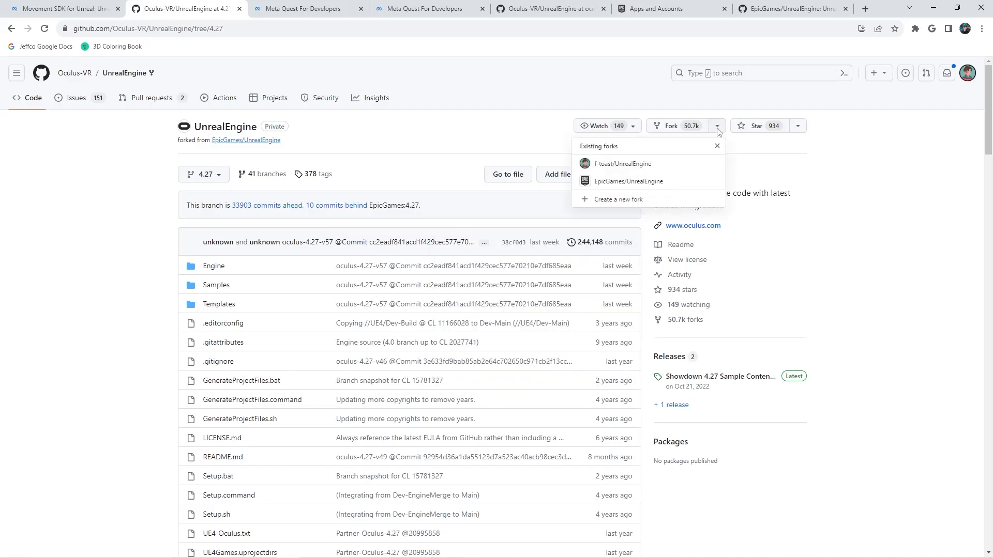
click(631, 204)
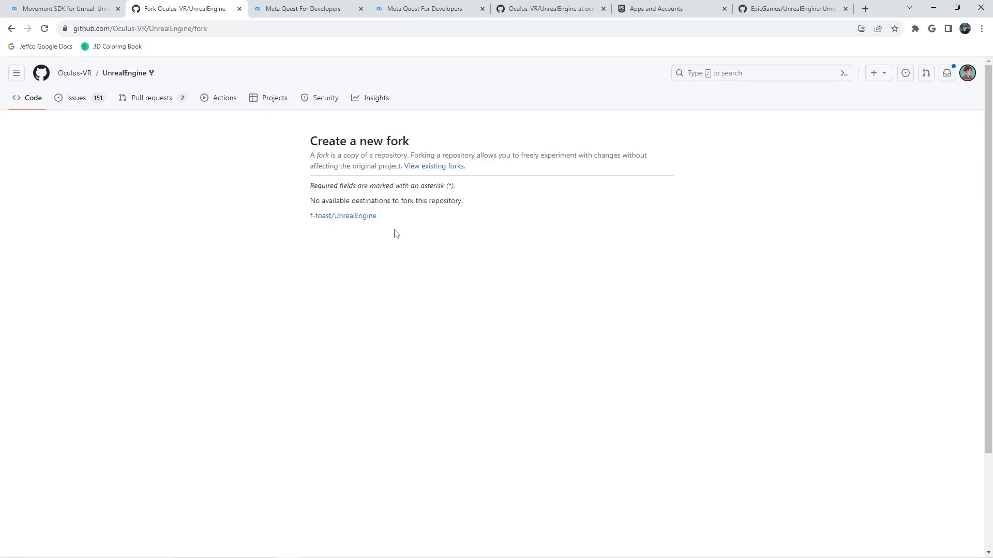
click(11, 30)
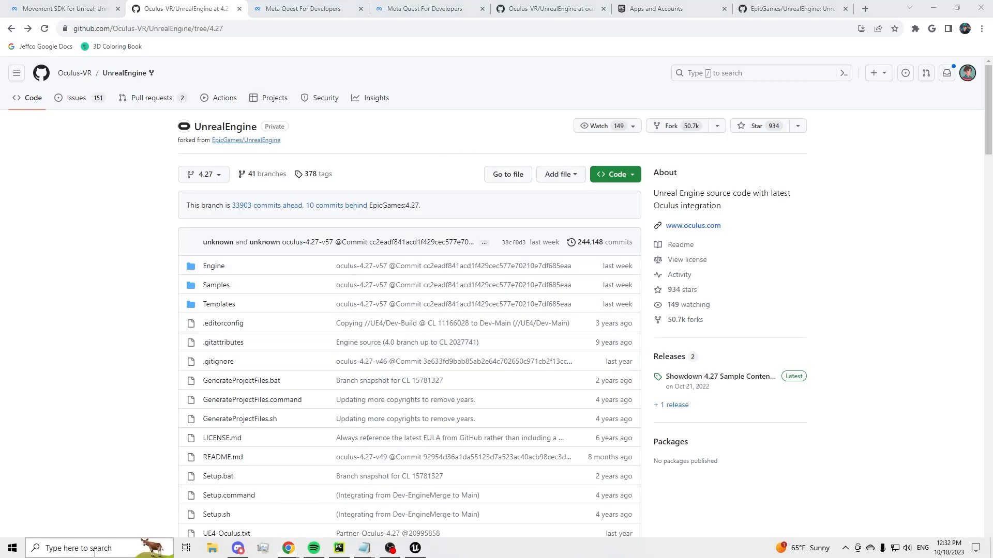
Find and launch GitHub Desktop from the Windows search
click(98, 547)
text(git)
key(Return)
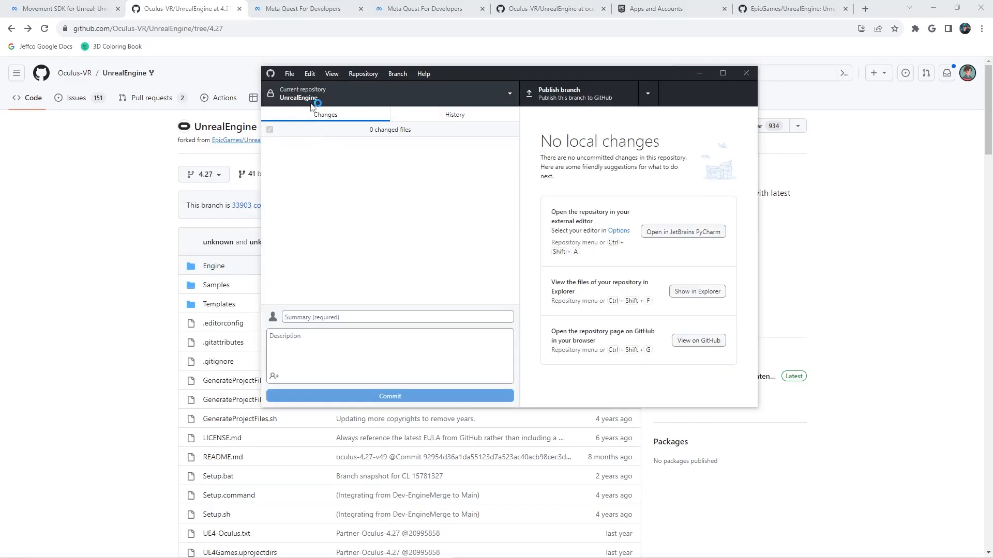
Browse the GitHub.com repositories available for cloning, close the clone dialog without cloning and maximize the GitHub Desktop window
click(462, 103)
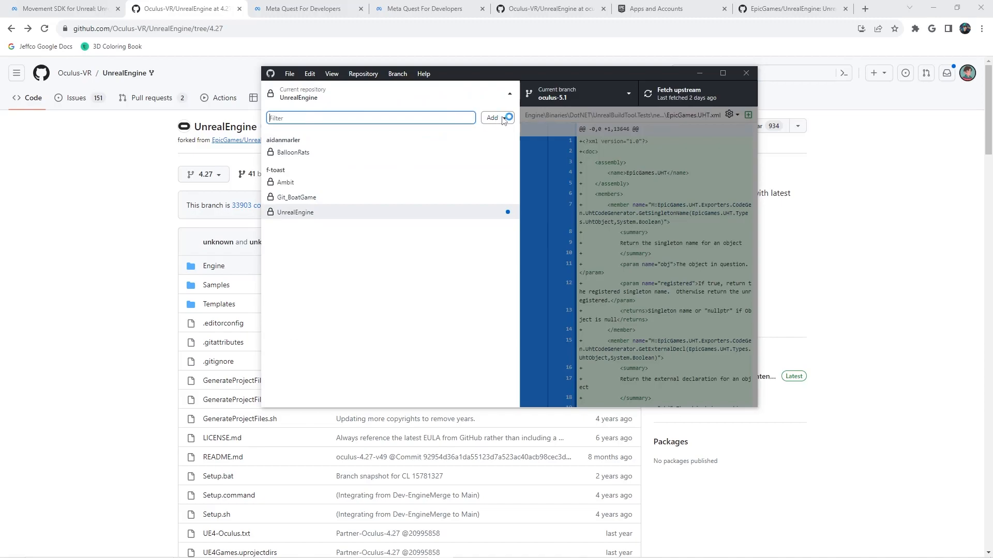
click(505, 119)
click(528, 126)
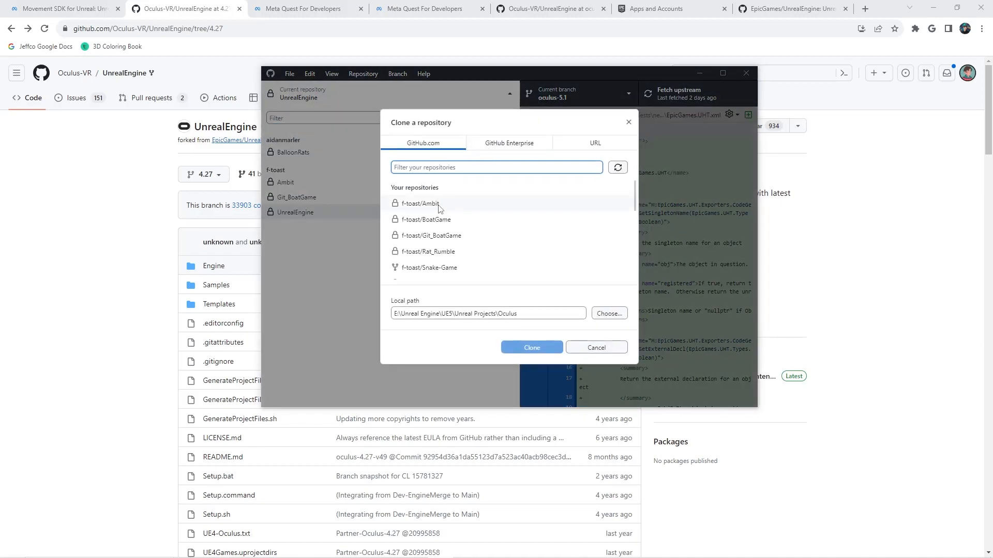
scroll(439, 228, down, 3)
scroll(438, 233, up, 3)
click(629, 123)
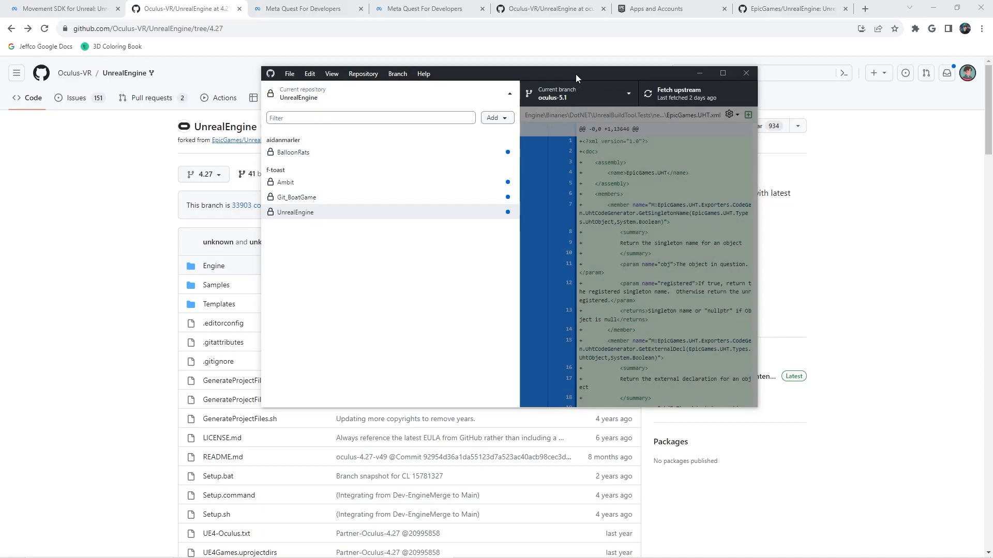
click(715, 72)
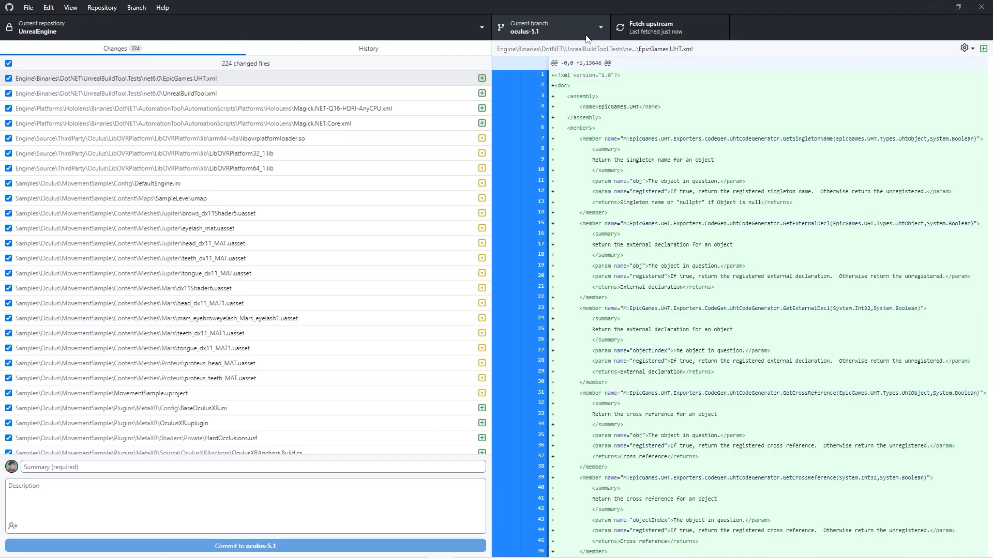
Select branch oculus-5.1 for the UnrealEngine repository and show the repository's local folder in File Explorer
click(569, 25)
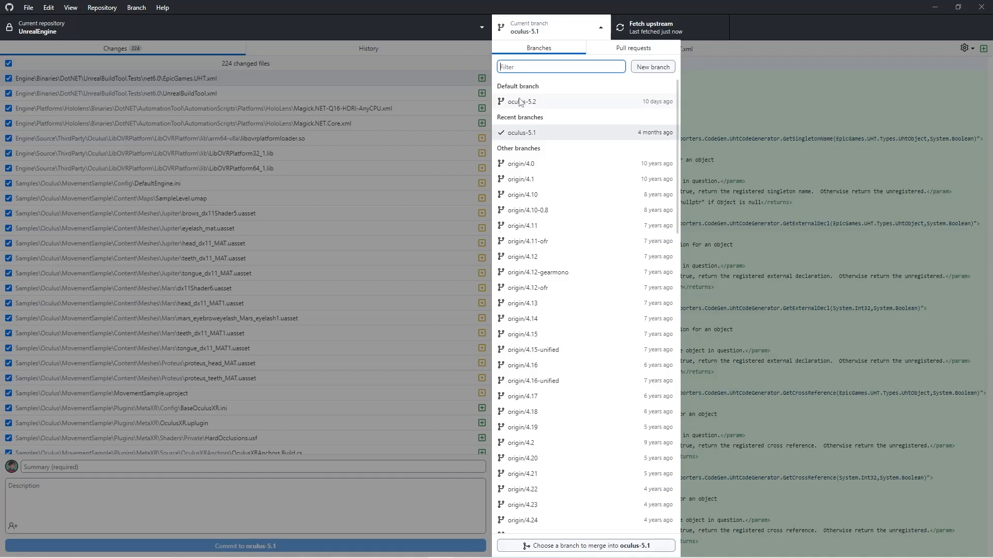
click(538, 134)
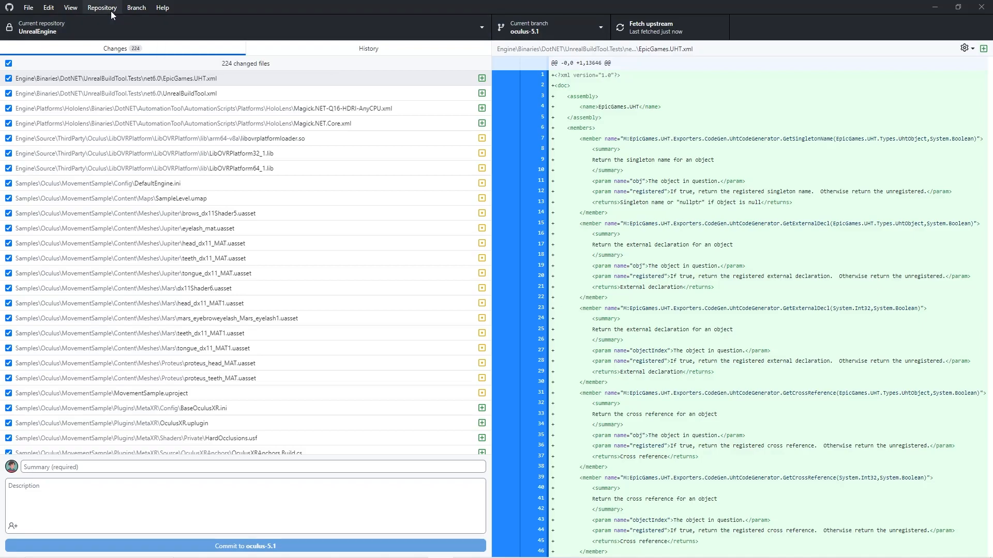
click(92, 9)
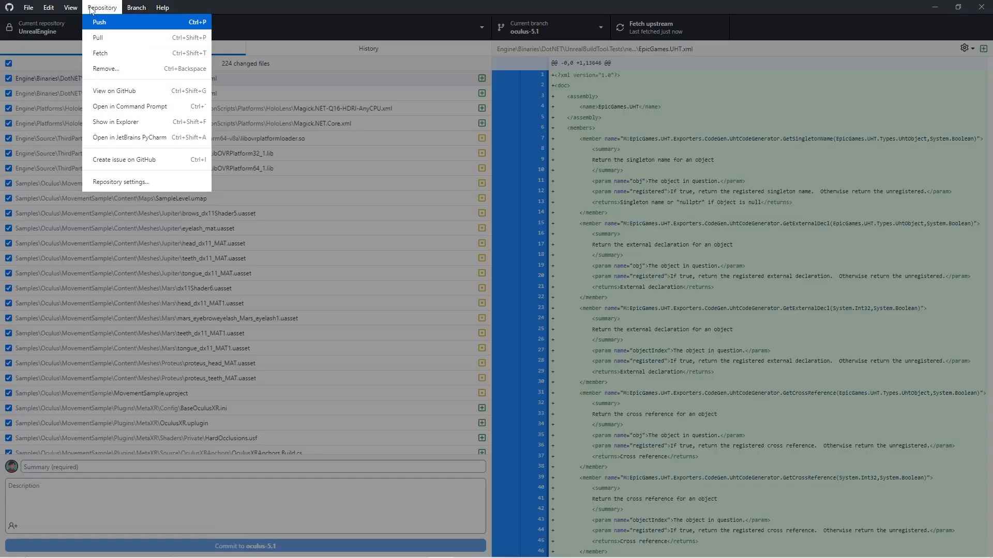
click(110, 129)
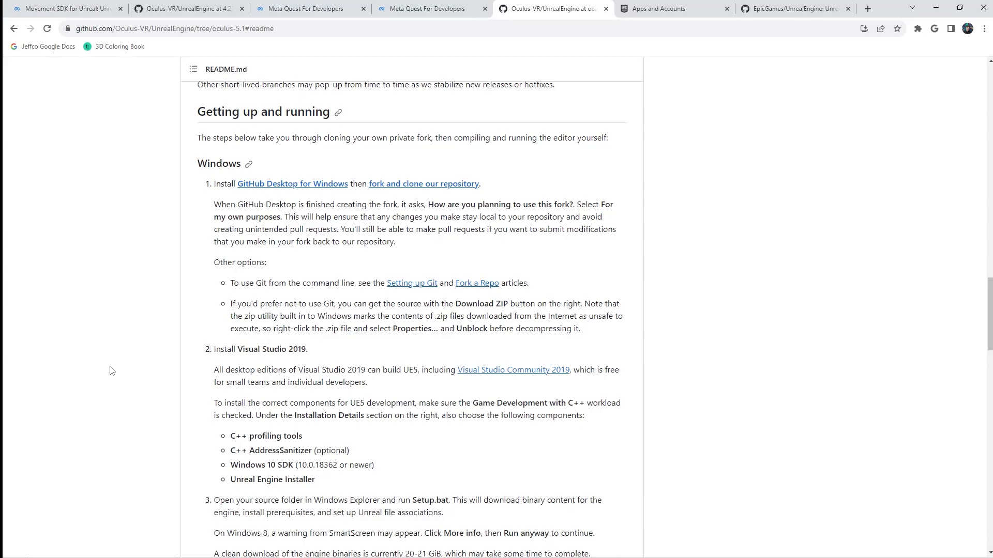
Read the Windows setup instructions in the Oculus-VR UnrealEngine README, covering GitHub Desktop and Visual Studio 2019
drag(63, 381, 41, 346)
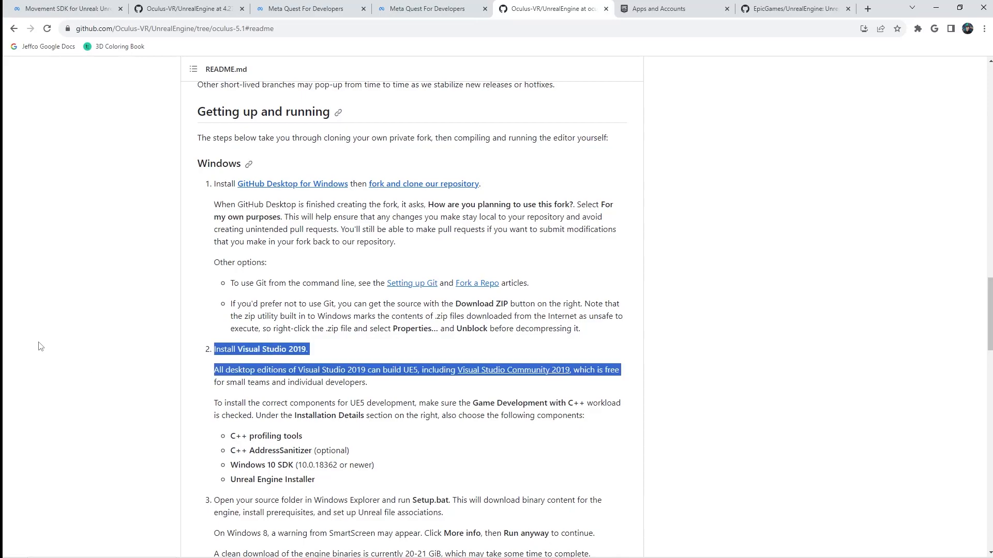
click(226, 322)
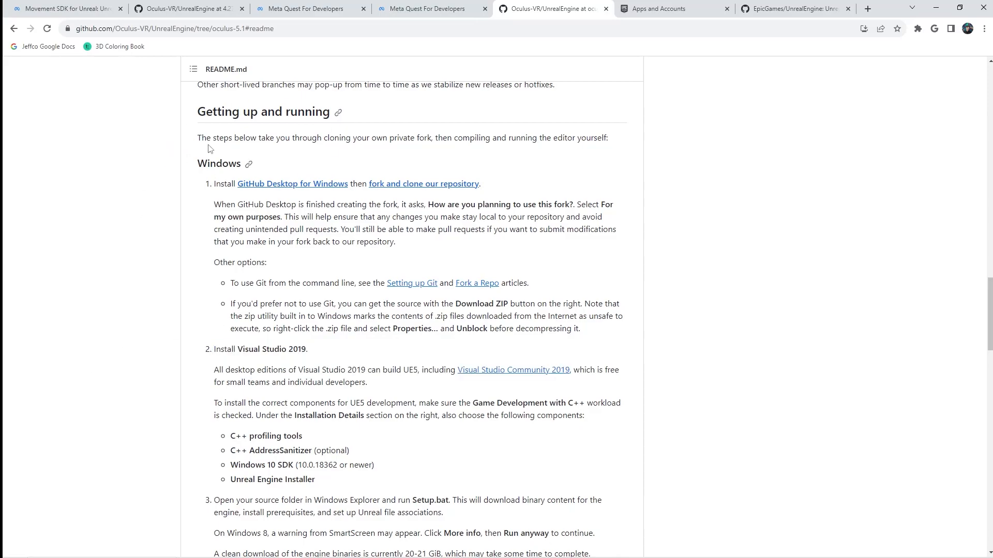
mouse_move(180, 172)
mouse_down()
mouse_move(270, 184)
mouse_move(501, 186)
mouse_up()
scroll(170, 197, down, 3)
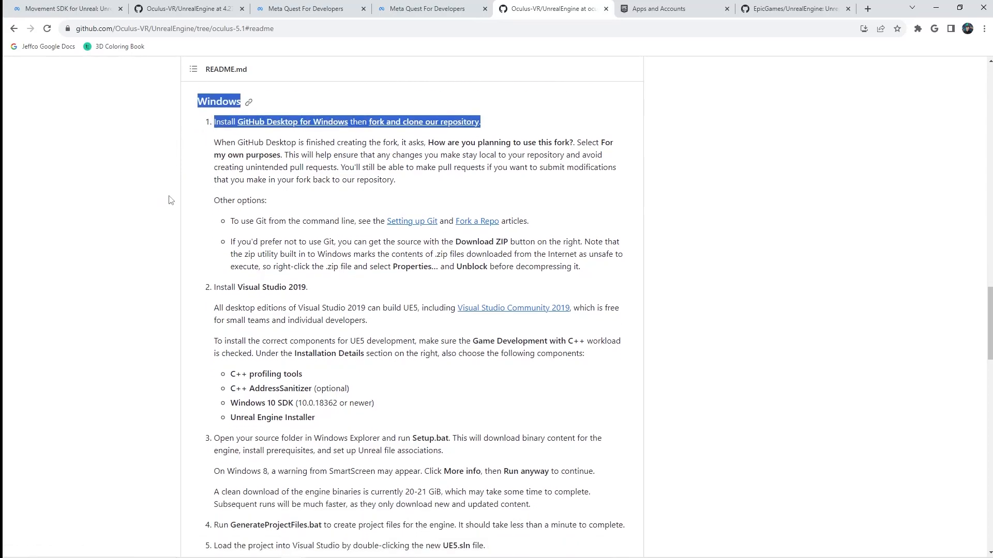
drag(206, 212, 309, 219)
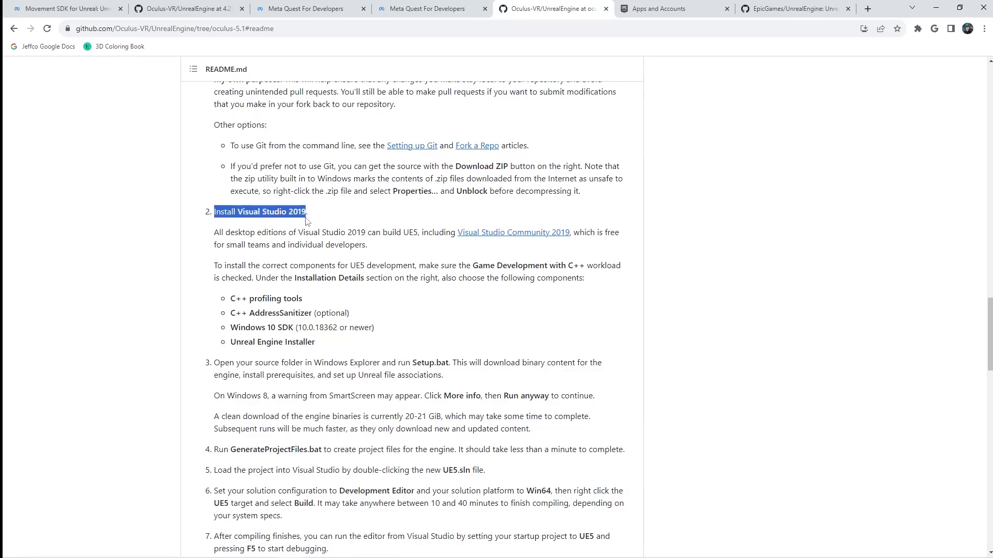
click(339, 219)
drag(213, 229, 385, 254)
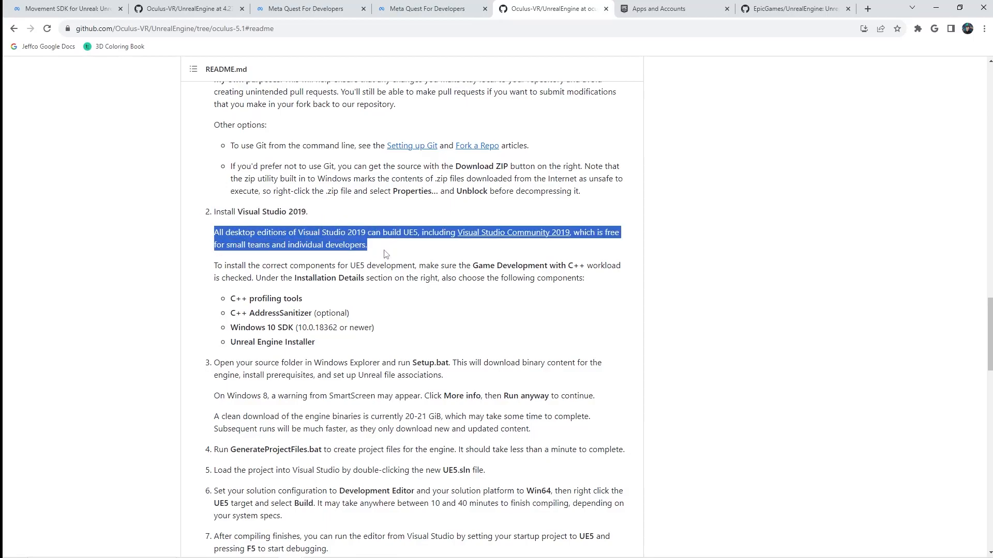
click(383, 254)
scroll(552, 233, down, 1)
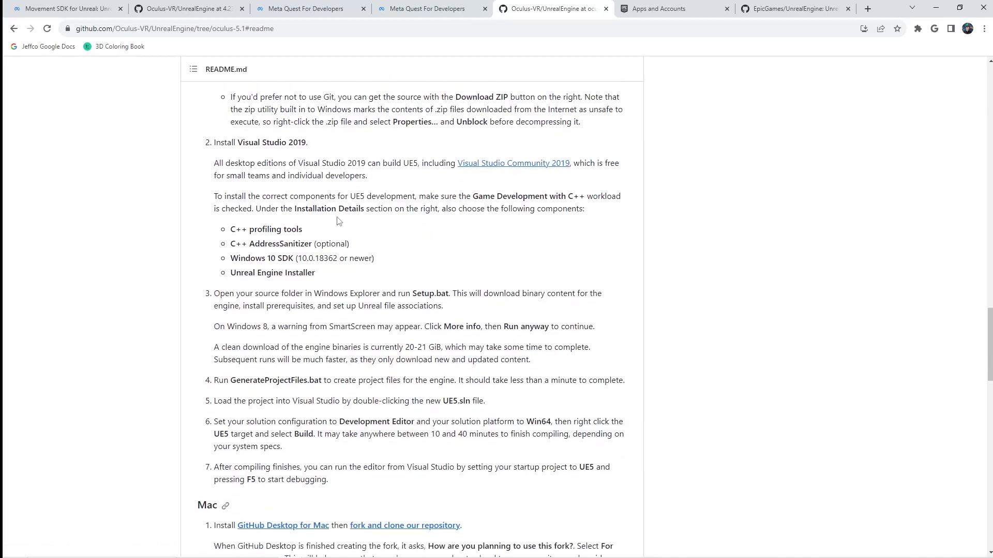
Review the README's required Game Development with C++ workload and the additional Visual Studio components to select
drag(209, 197, 590, 197)
drag(391, 196, 385, 197)
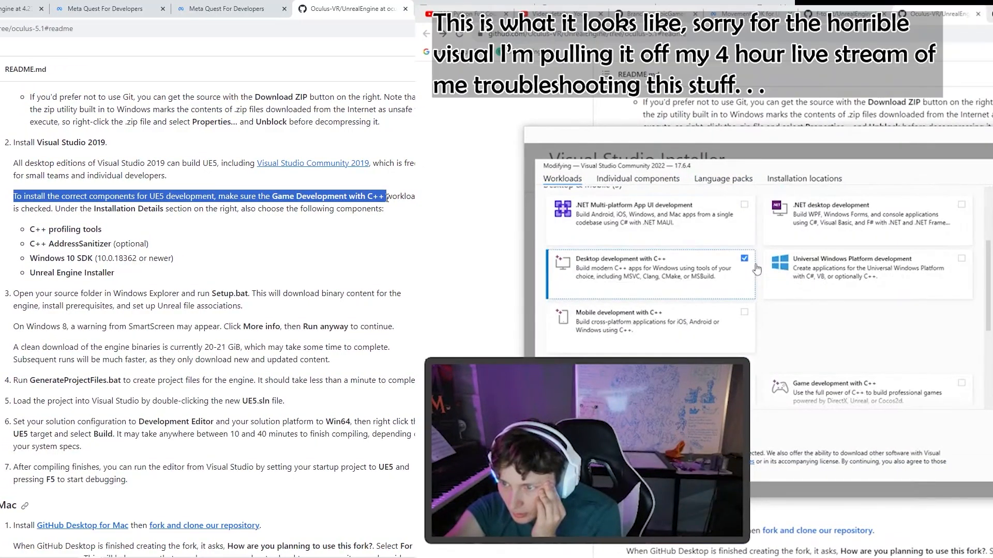
click(323, 180)
drag(252, 197, 383, 201)
click(408, 232)
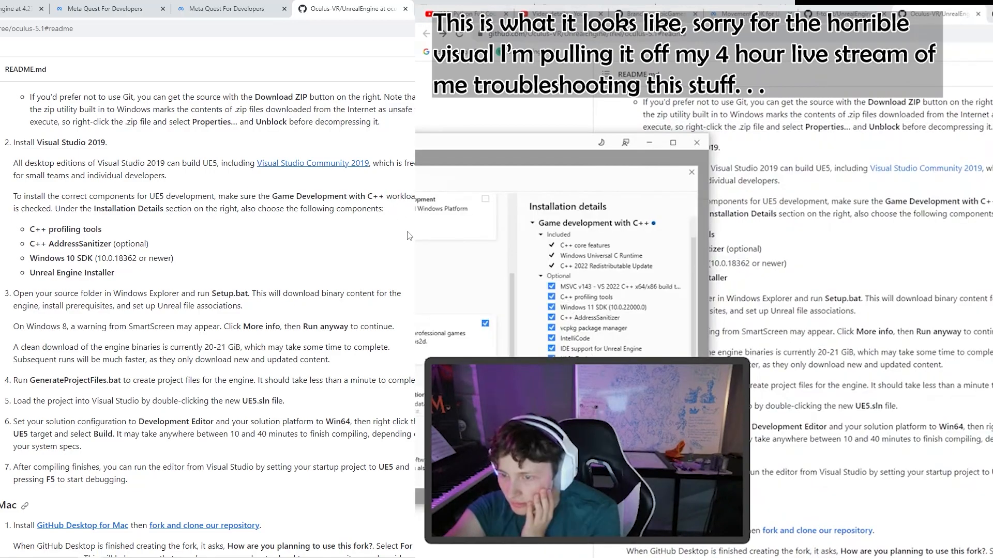
drag(75, 212, 121, 273)
click(32, 236)
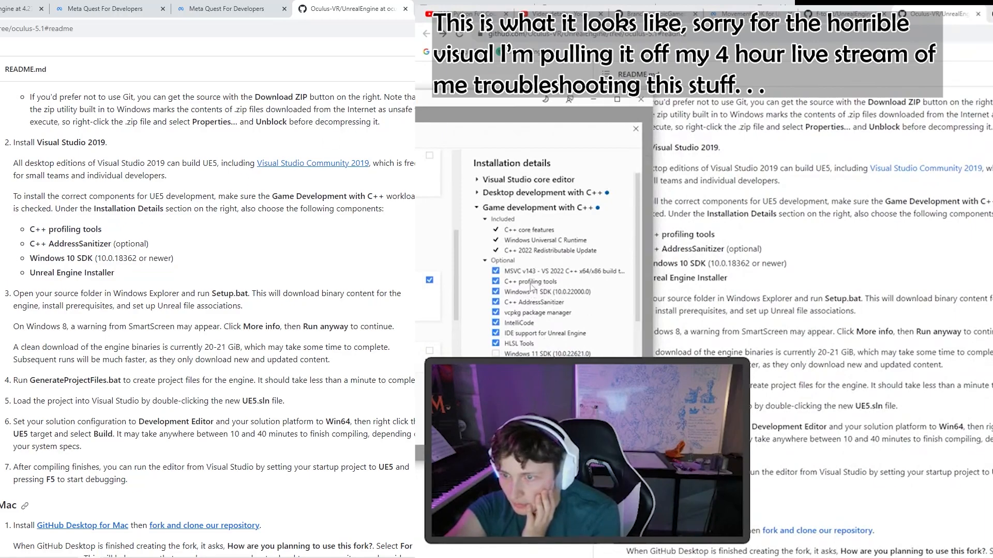
Run the GenerateProjectFiles batch file in the local UnrealEngine source folder, and open UE5.sln in Visual Studio
click(14, 549)
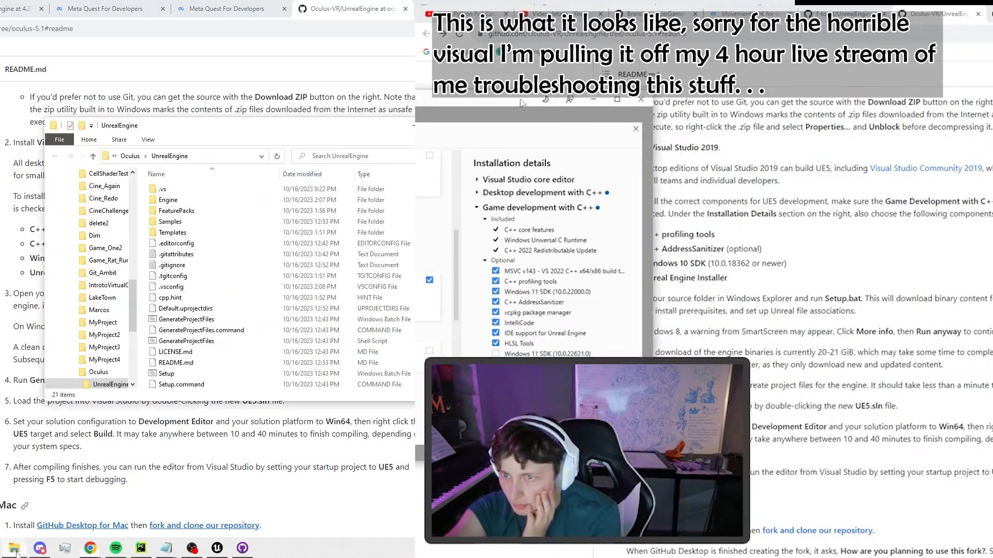
scroll(207, 341, down, 1)
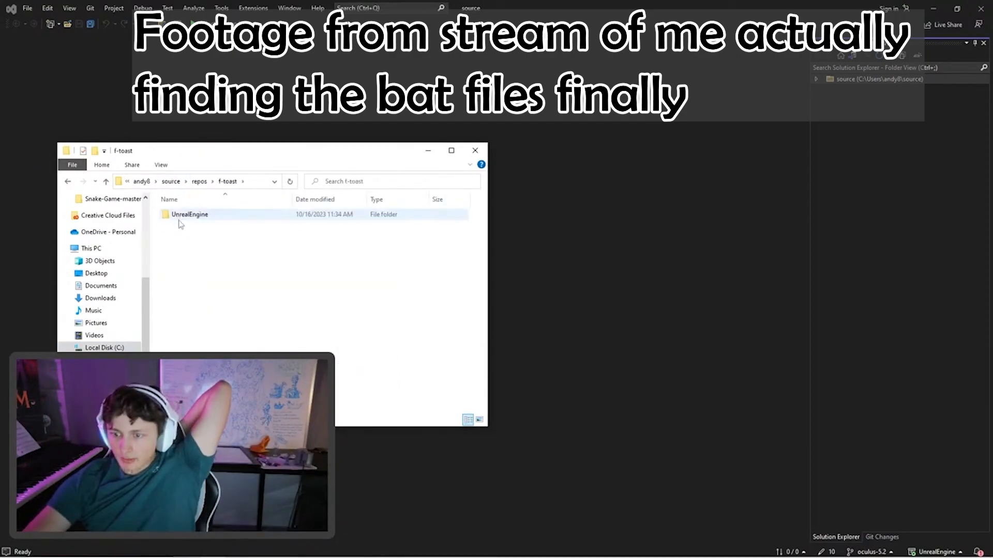
double_click(181, 216)
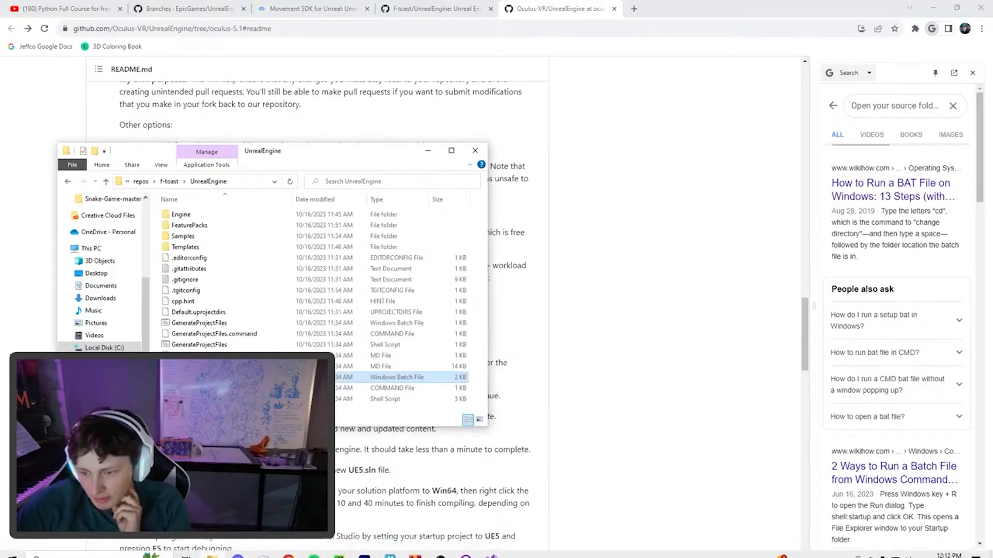
double_click(226, 325)
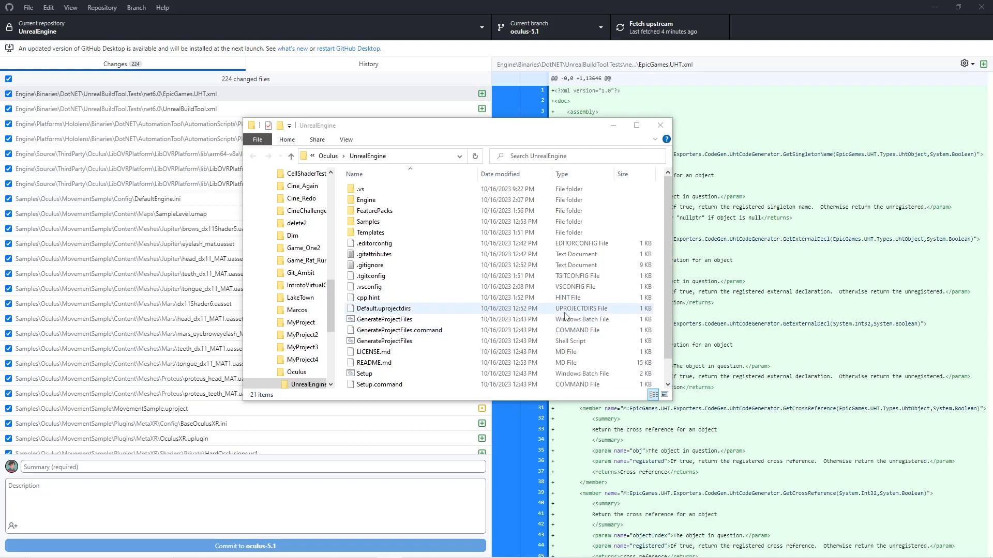
drag(668, 240, 667, 262)
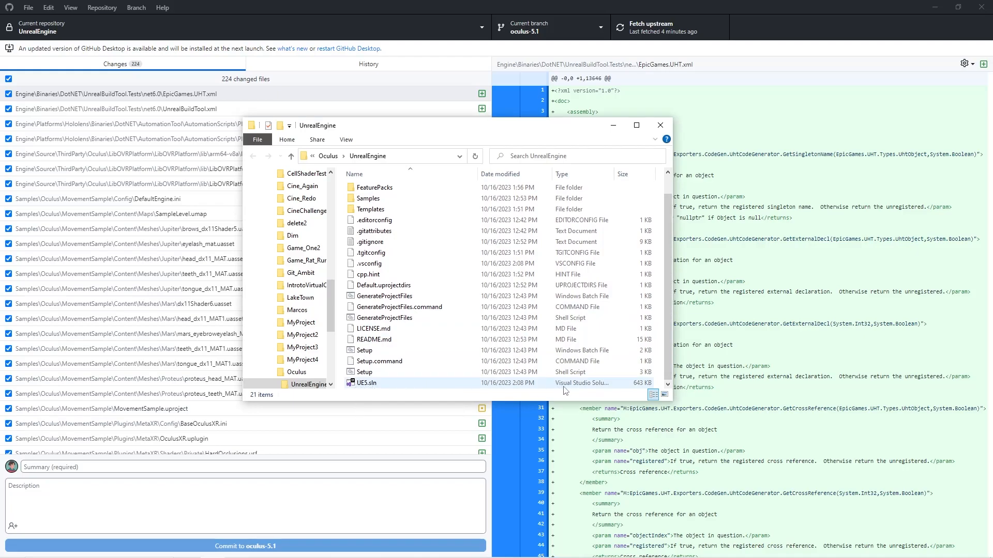
double_click(433, 383)
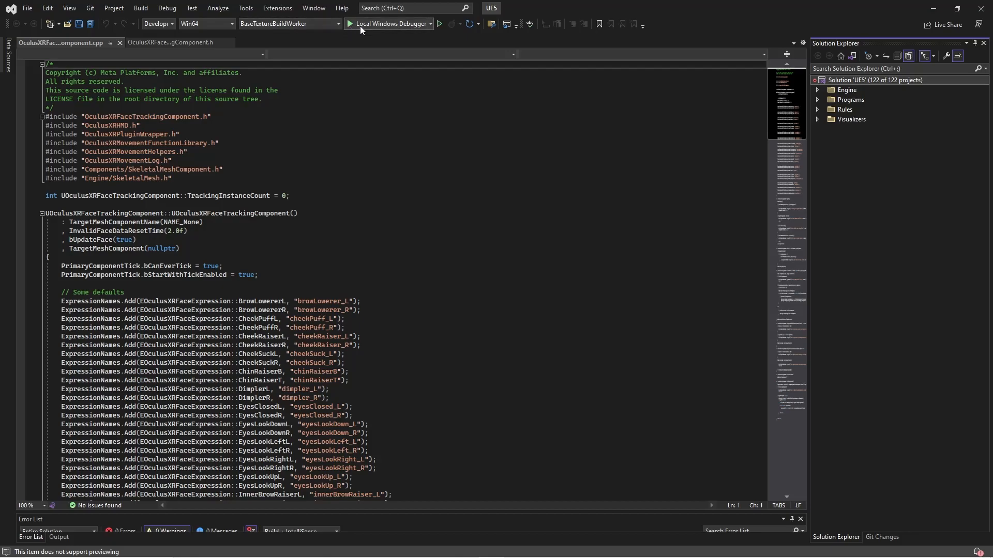
Examine the UE5 solution's startup project and configuration properties for Development Editor on Win64, and close the dialogs without changes
click(430, 23)
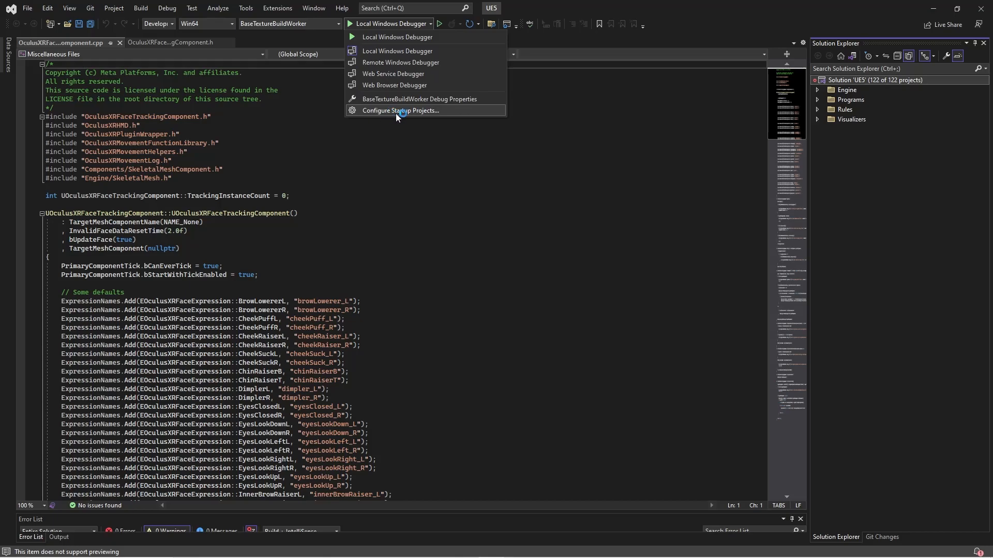
click(433, 111)
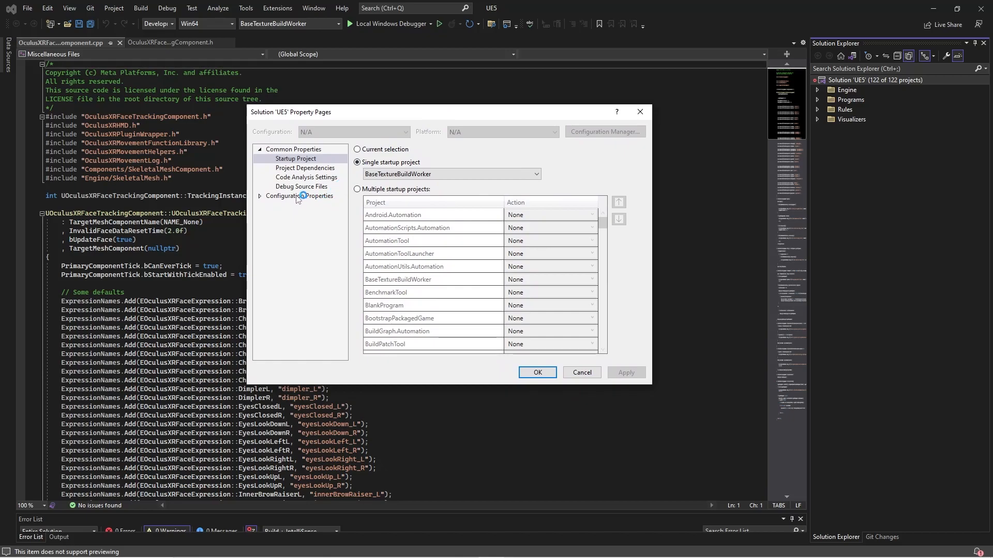
click(313, 197)
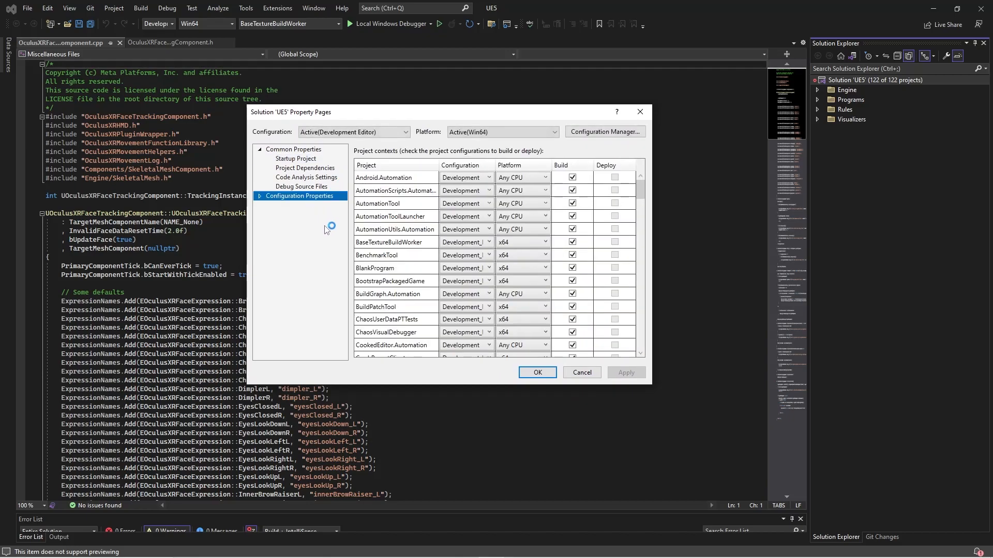
drag(640, 186, 649, 309)
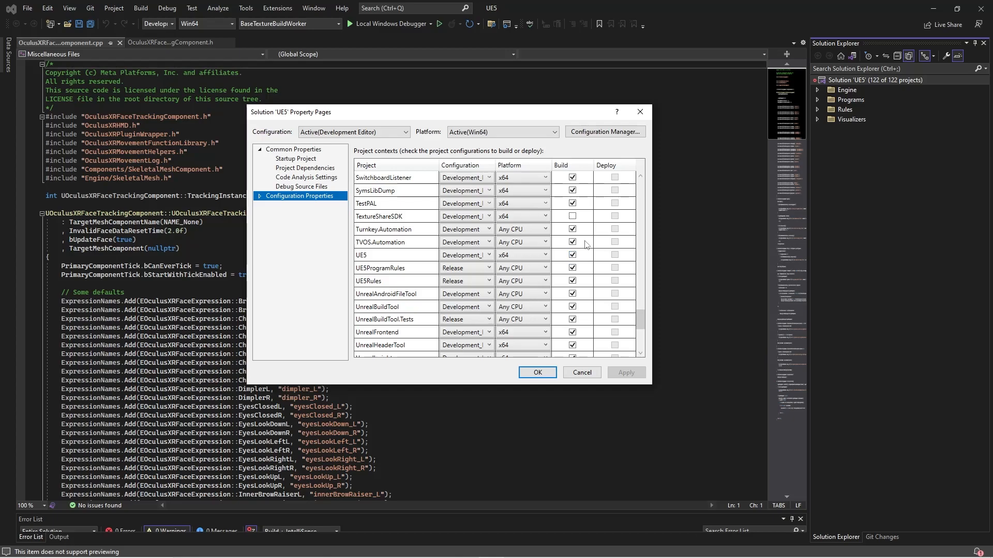
click(640, 112)
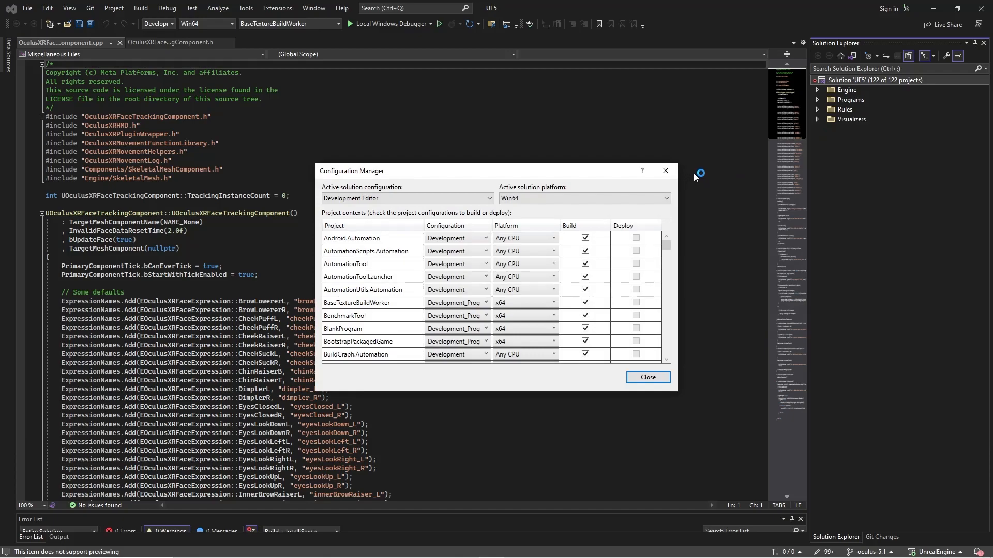
key(Escape)
Build the UE5 project from the solution's Engine folder
right_click(861, 78)
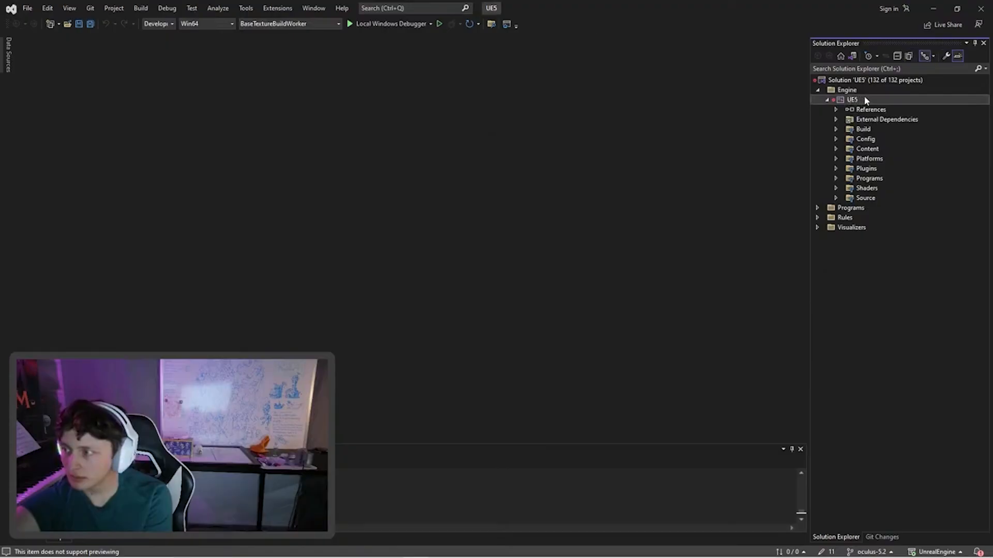
right_click(853, 99)
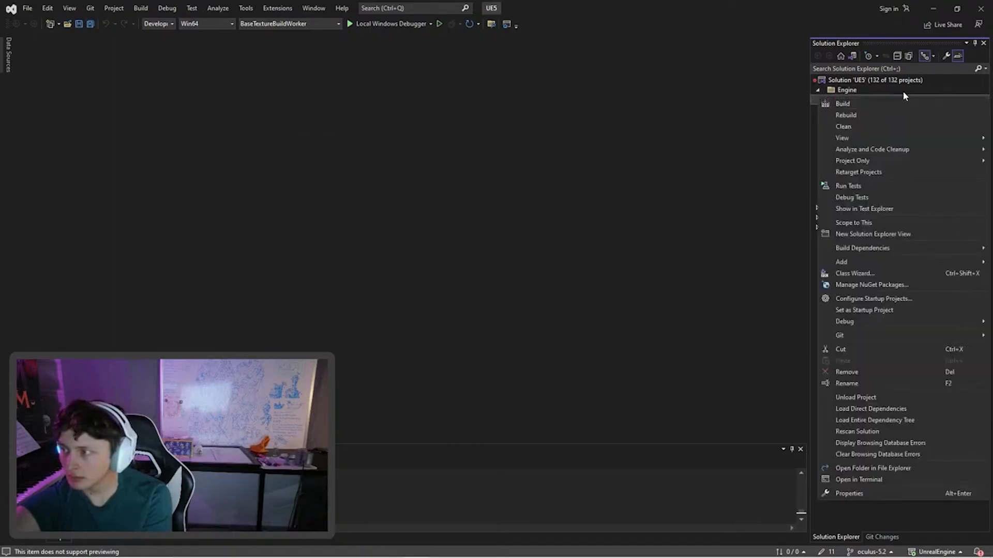
click(878, 99)
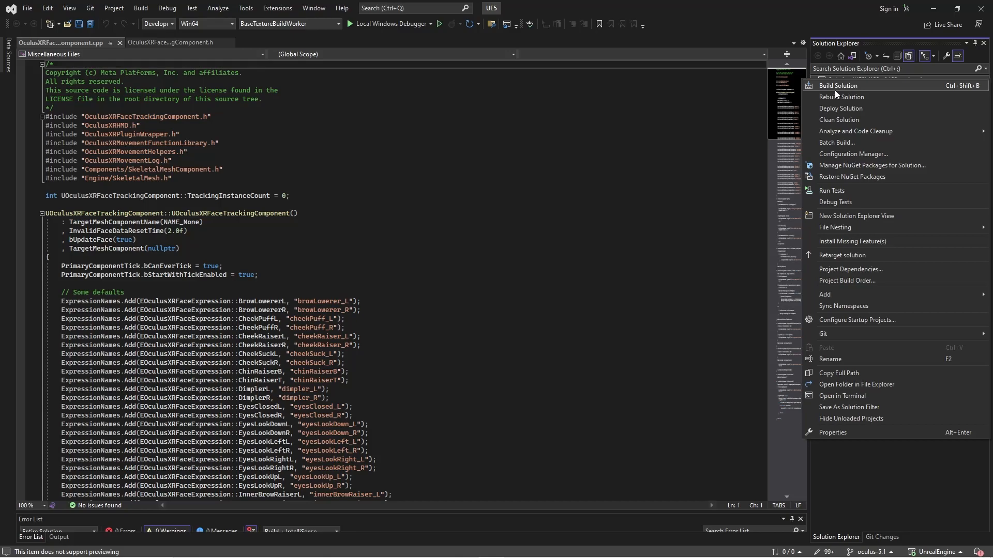
Open the MovementSample folder under Samples\Oculus in the local UnrealEngine source folder
click(212, 549)
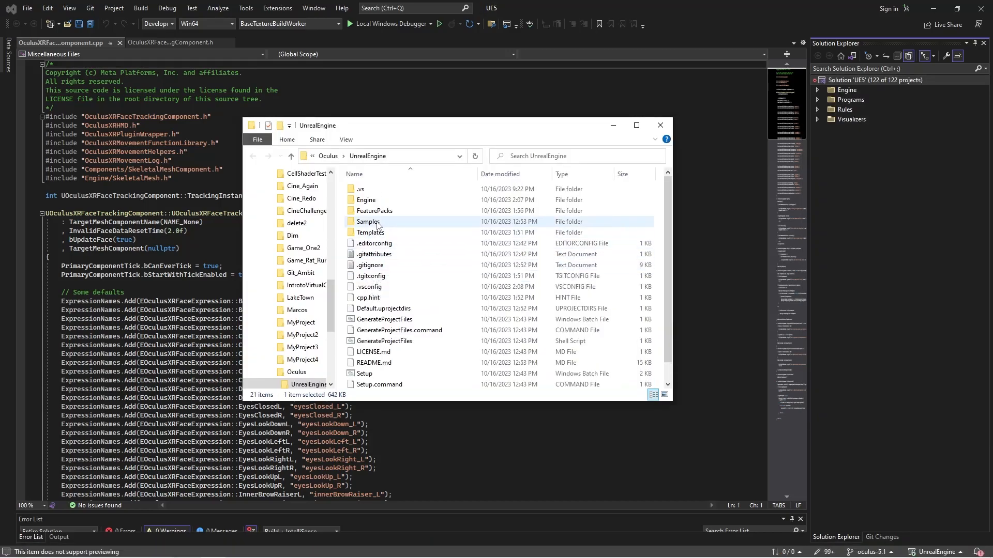
double_click(379, 226)
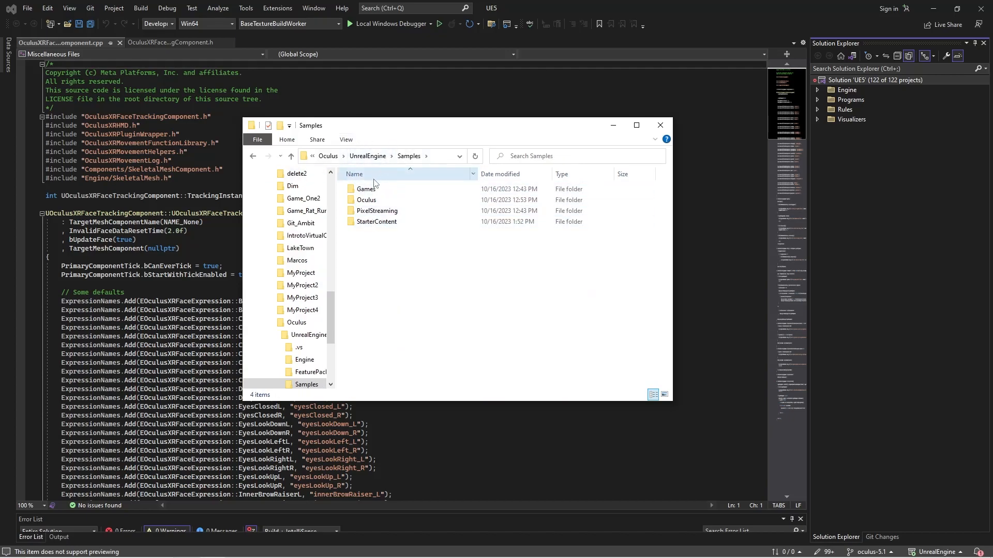
double_click(371, 201)
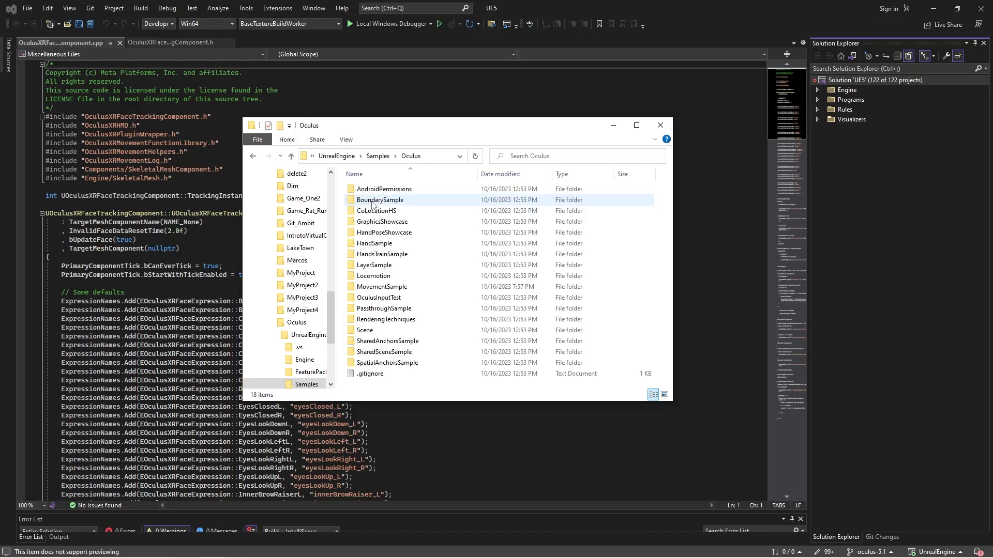
double_click(382, 289)
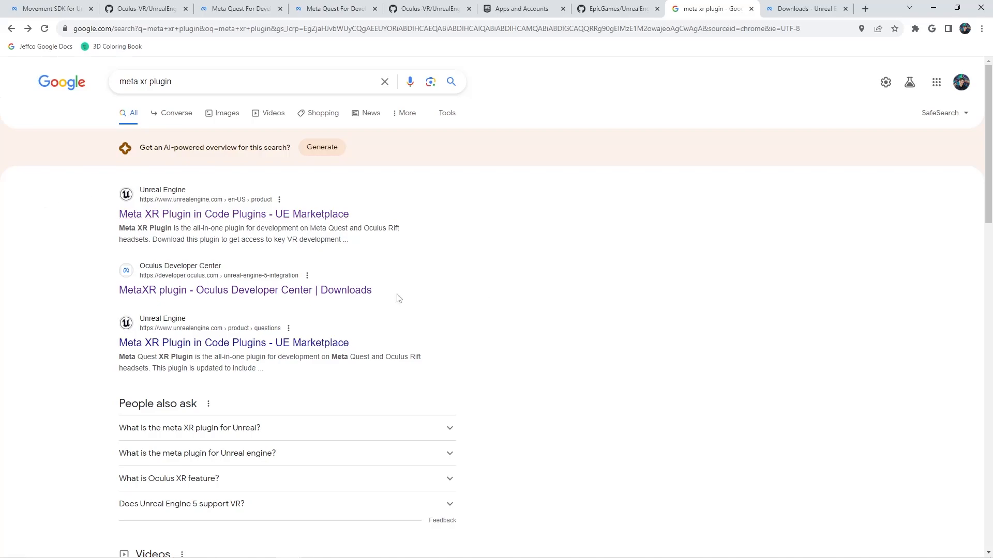
Open the Meta XR Plugin page on the UE Marketplace from the search results and look over its details
drag(170, 82, 79, 95)
click(72, 275)
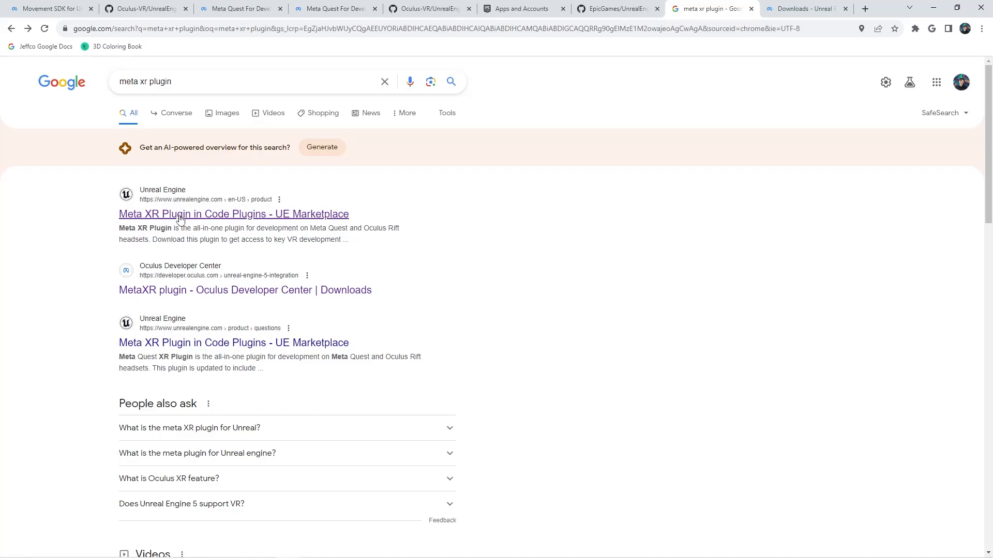
click(158, 215)
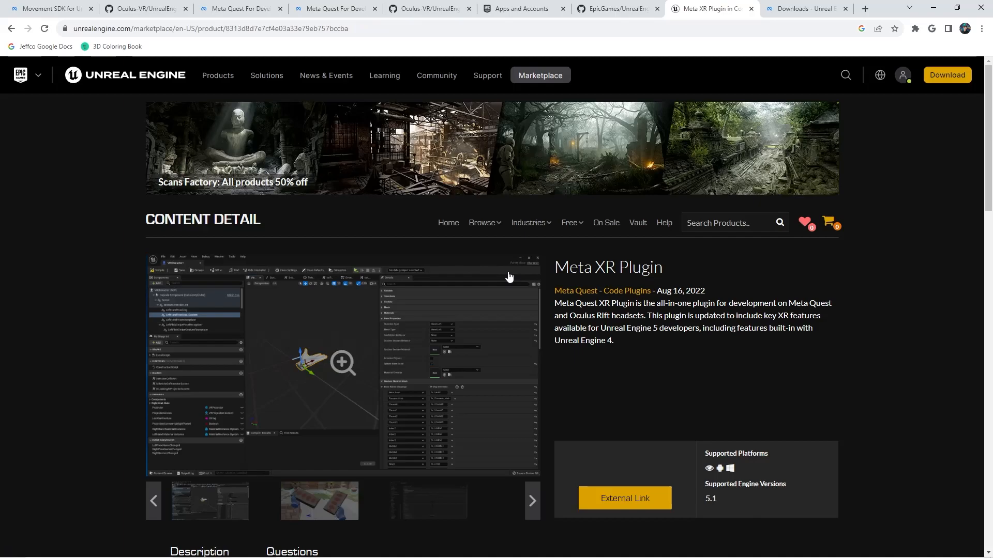
scroll(274, 171, down, 4)
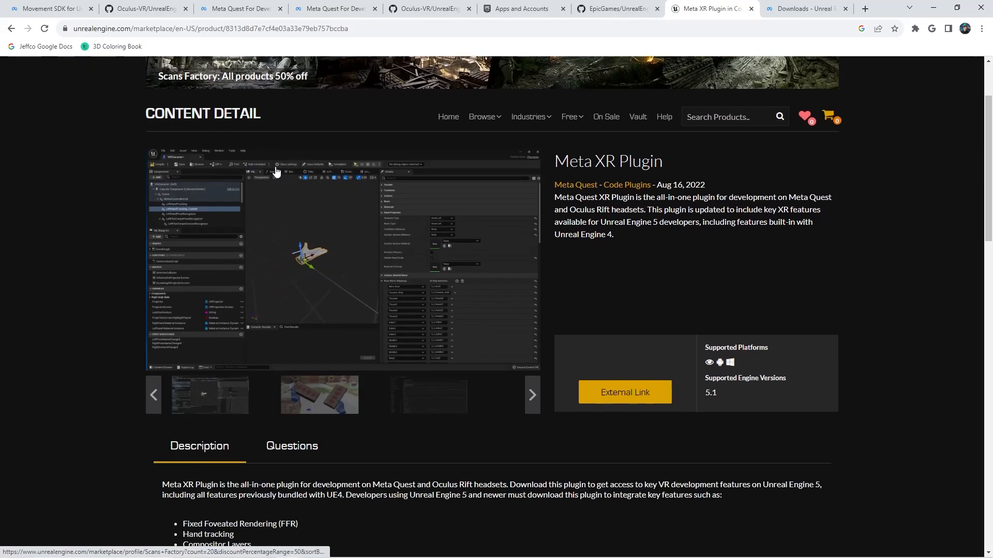
scroll(548, 362, up, 4)
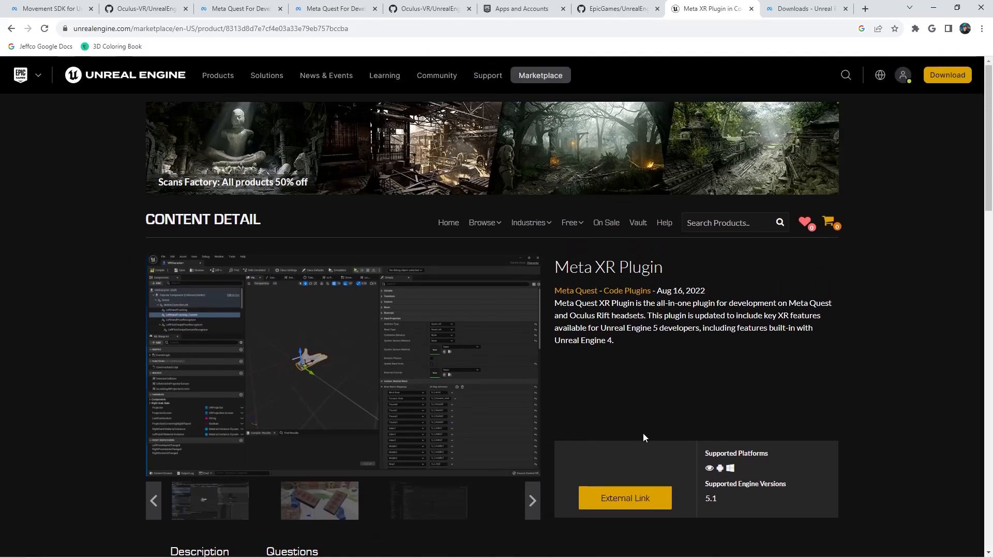
Follow the Meta XR Plugin's external link to Meta's Unreal Engine 5 Integration page and check the required UE version
click(651, 498)
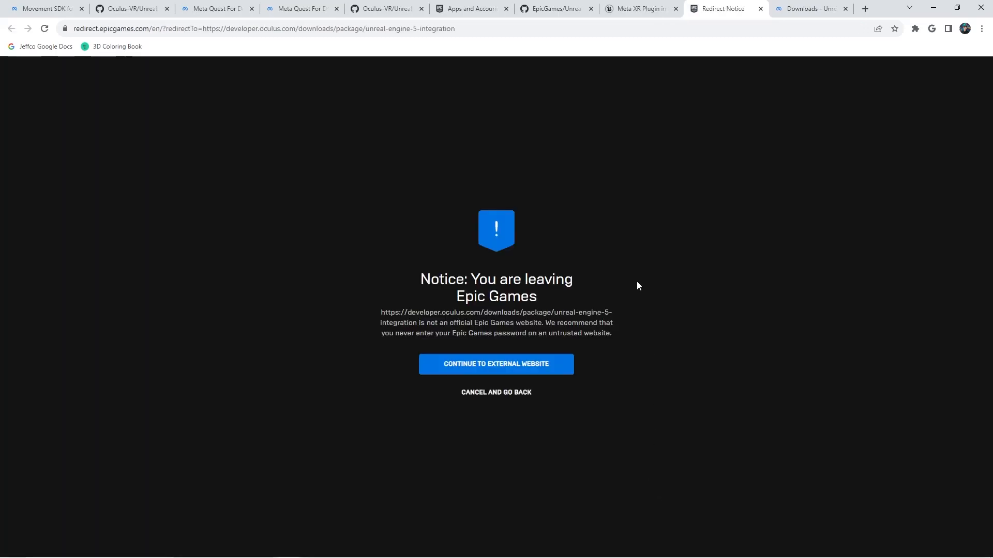
click(496, 369)
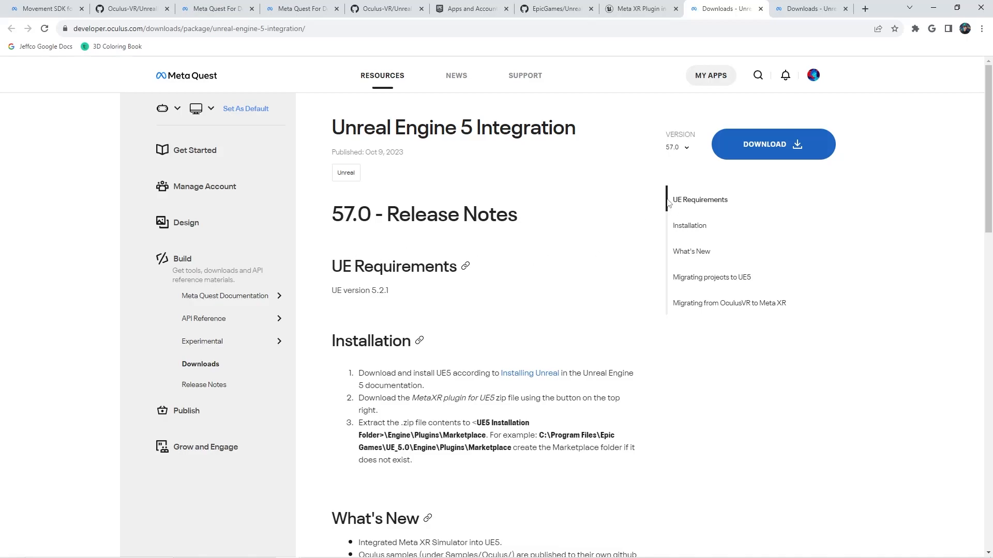
drag(423, 291, 334, 284)
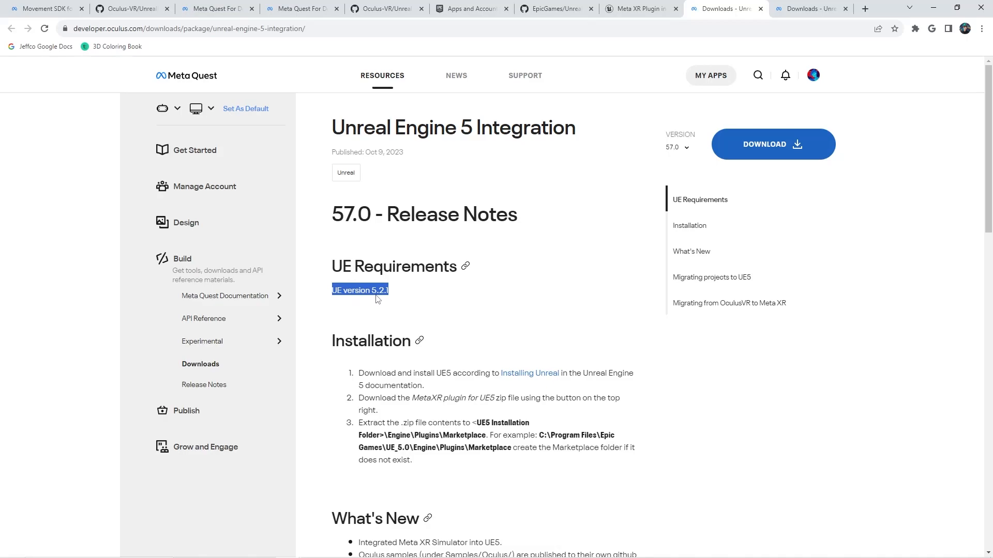
Switch the Unreal Engine 5 Integration package to version 54.0 and check its UE requirements
click(675, 148)
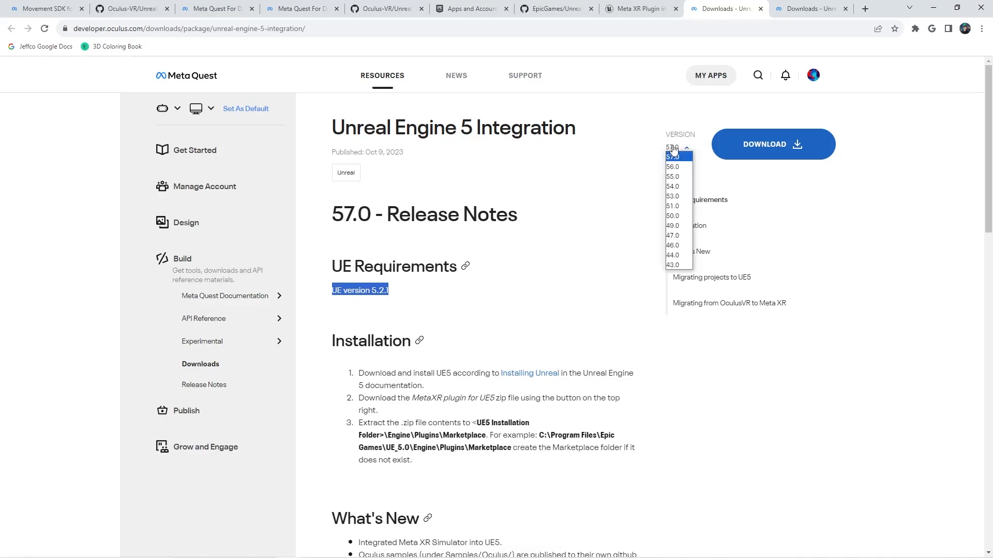
click(675, 187)
drag(412, 296, 326, 293)
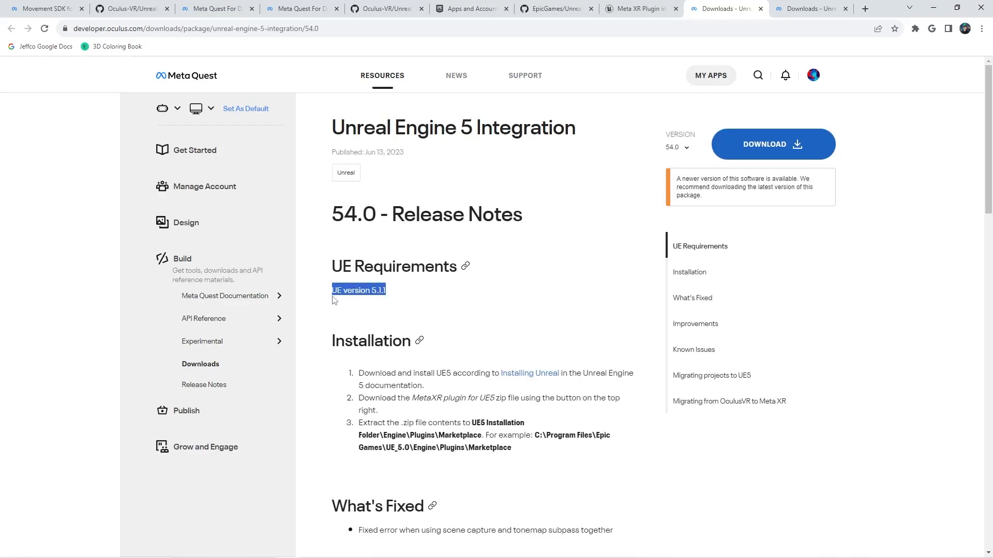
click(343, 302)
scroll(356, 293, down, 1)
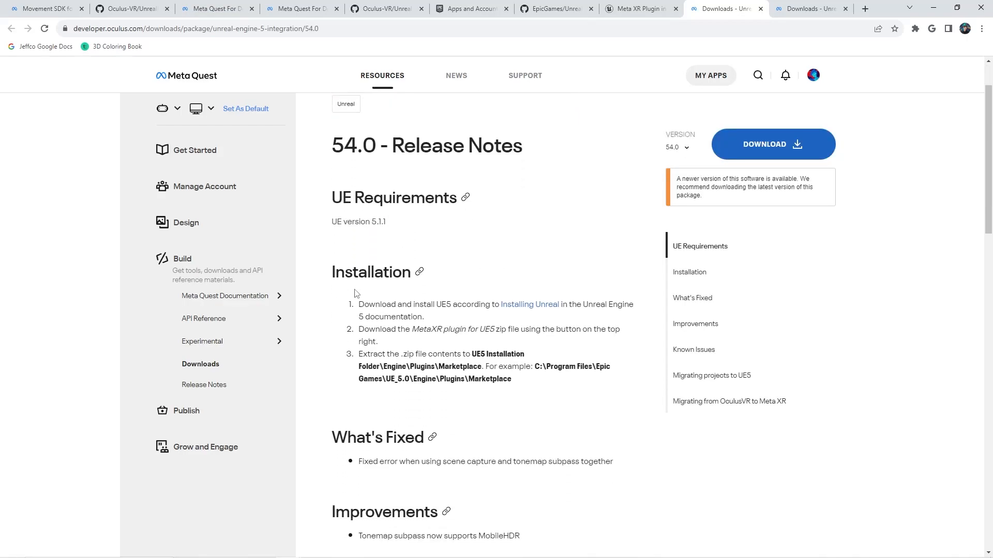
scroll(439, 238, up, 1)
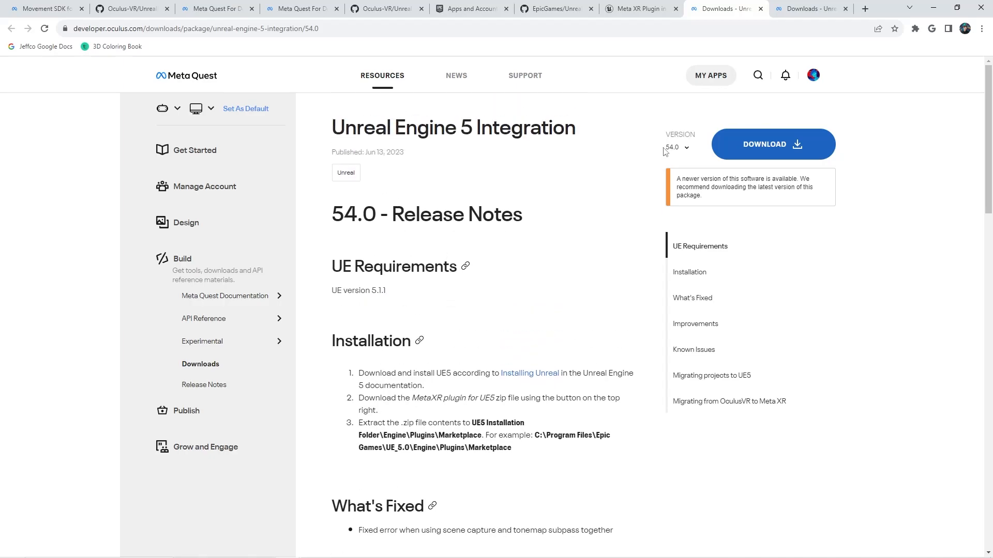
drag(394, 292, 332, 291)
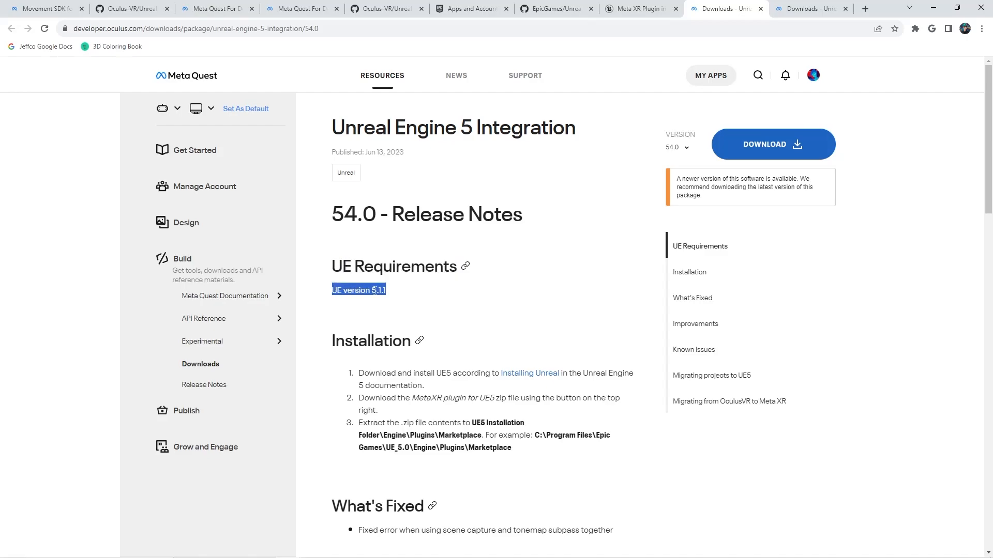
click(459, 317)
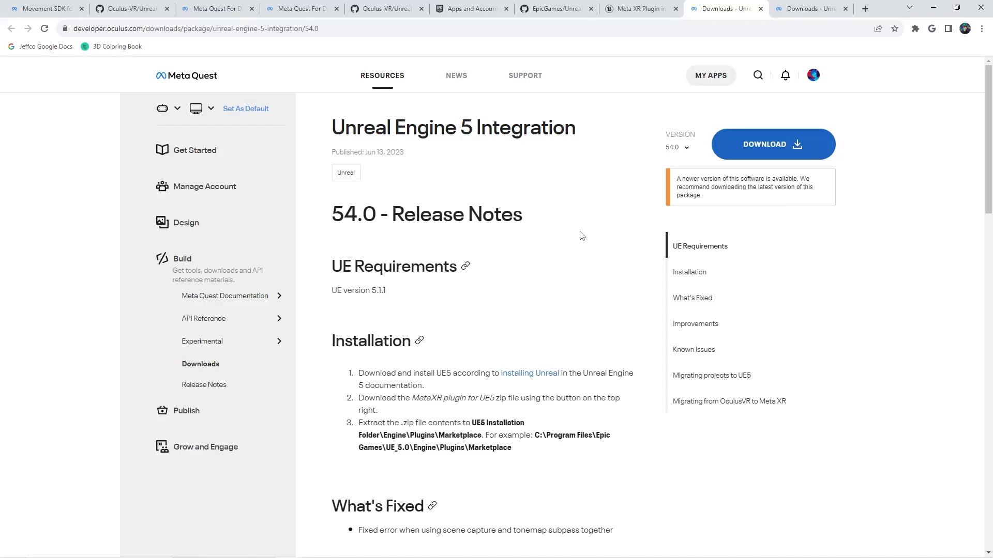
Download the version 54.0 Unreal Engine 5 Integration package, agreeing to the license terms
click(803, 144)
click(482, 259)
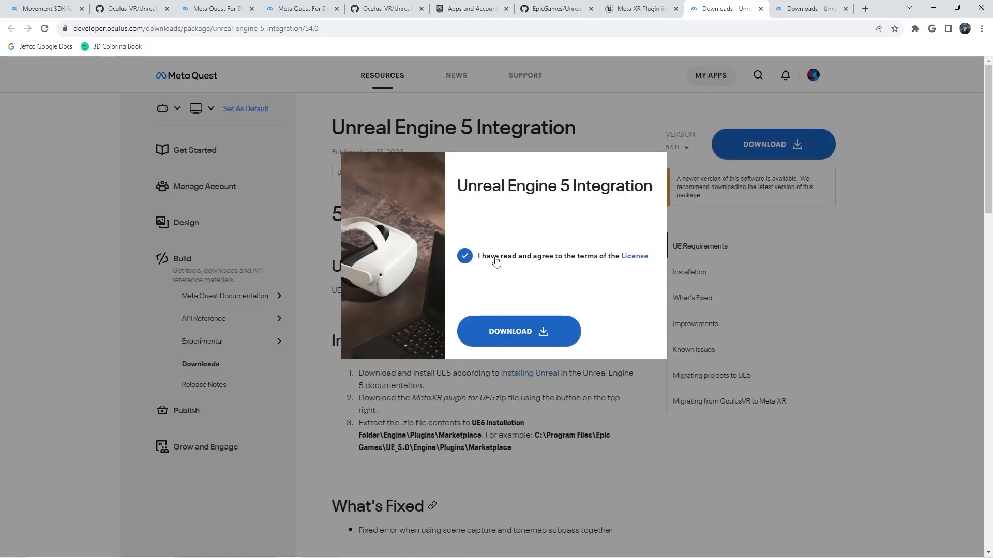
click(519, 332)
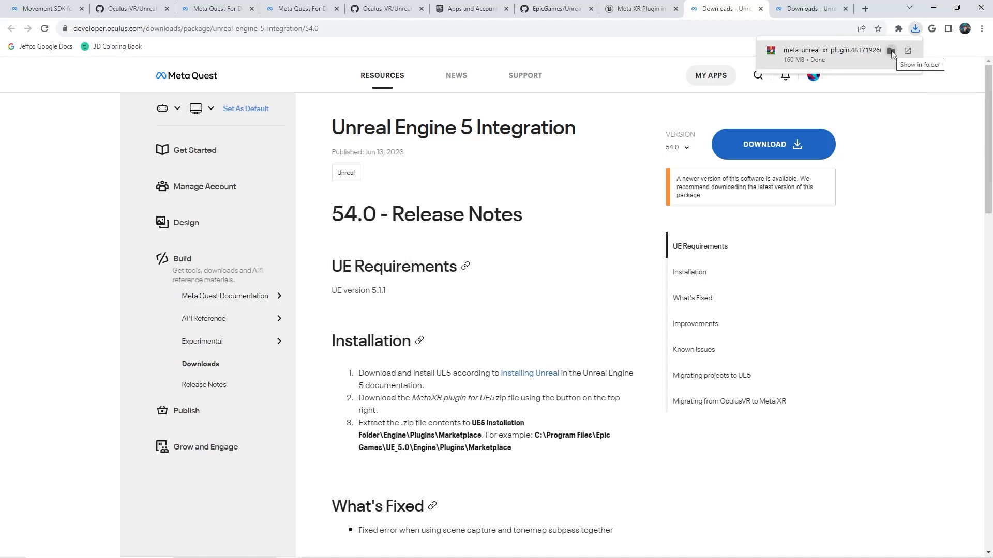
Open the downloaded meta-unreal-xr-plugin archive from its folder, dismiss the license notice and place the archive beside the installation instructions
click(892, 51)
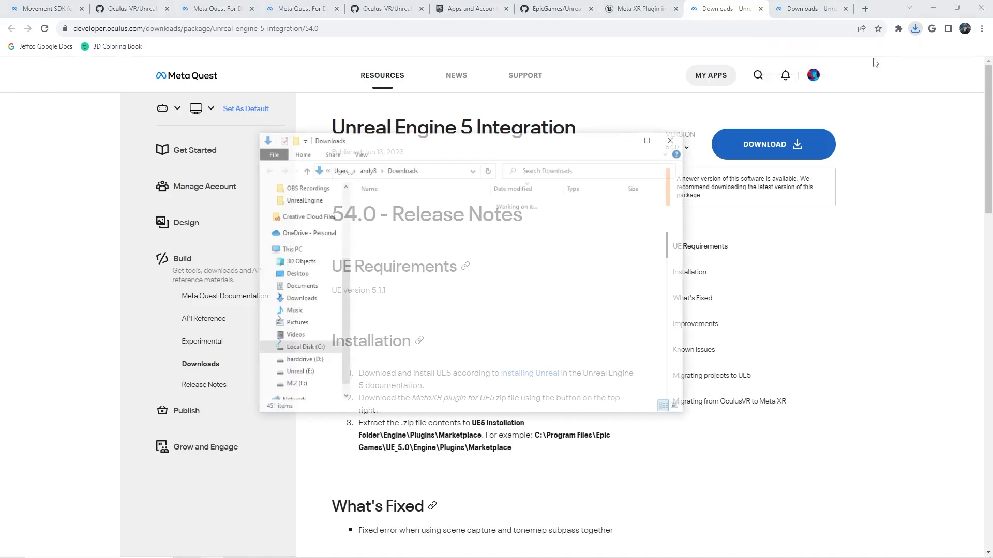
double_click(409, 221)
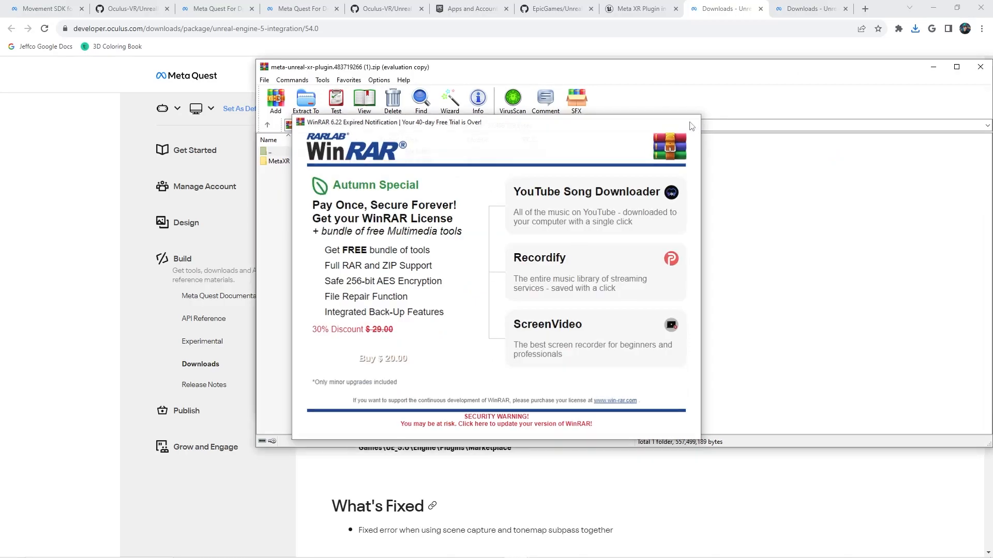
click(691, 124)
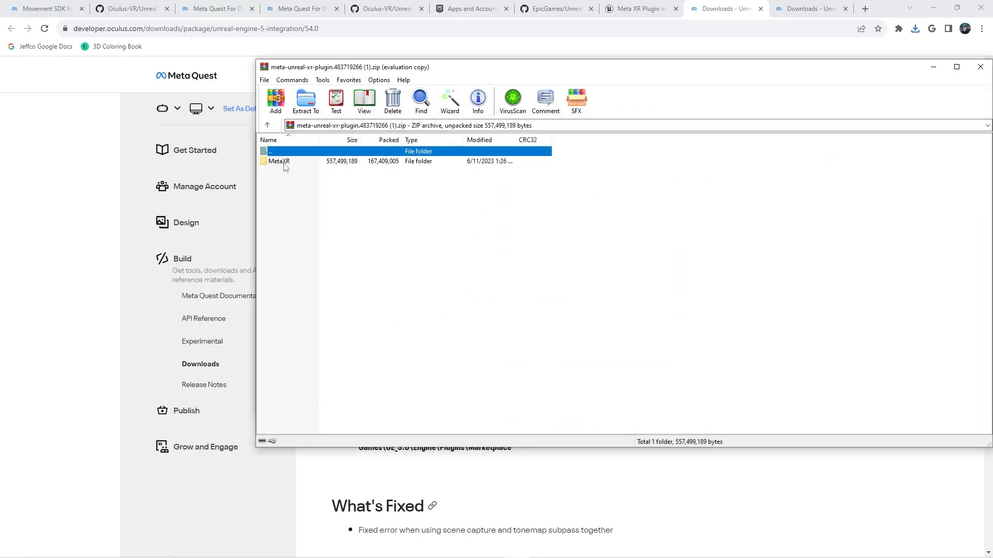
drag(346, 69, 753, 96)
click(557, 154)
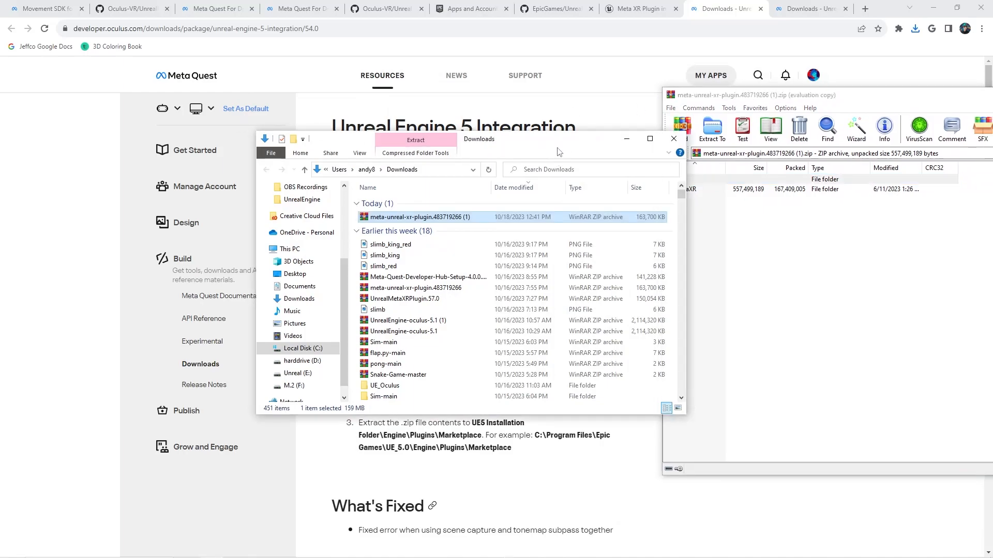
drag(557, 146, 335, 146)
click(406, 139)
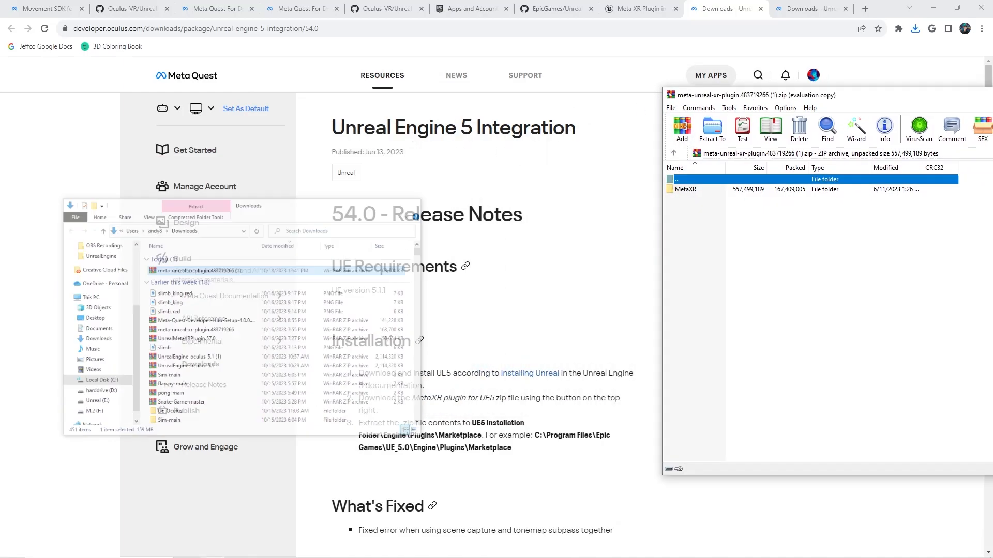
scroll(471, 292, down, 2)
scroll(471, 292, down, 3)
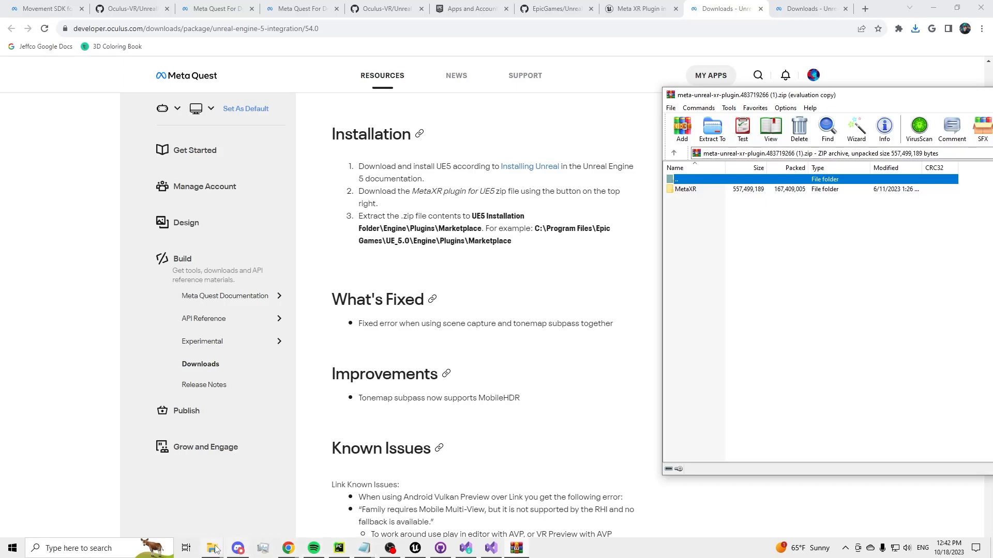
Bring up the MovementSample project folder from Samples\Oculus next to the open archive
mouse_move(216, 549)
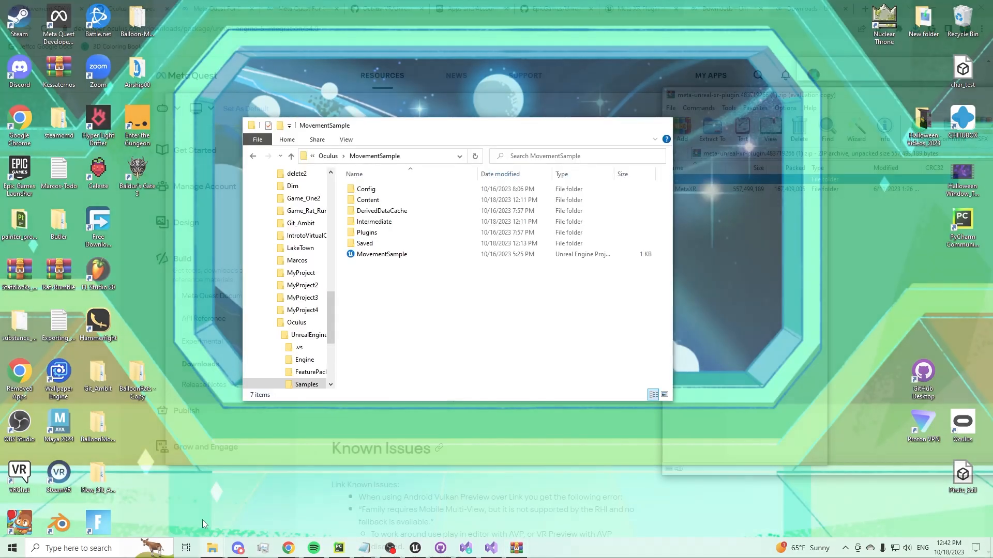
click(202, 519)
drag(422, 130, 382, 127)
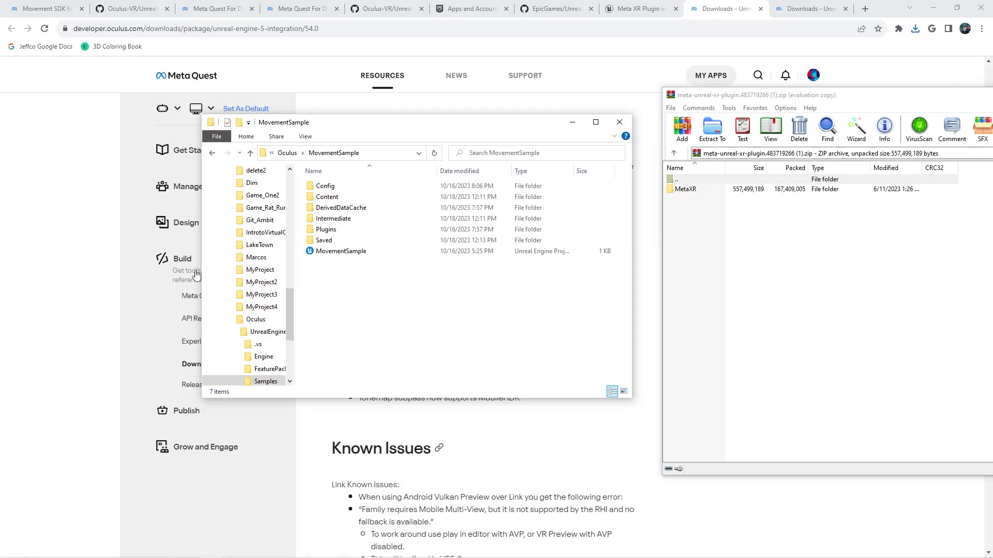
click(287, 153)
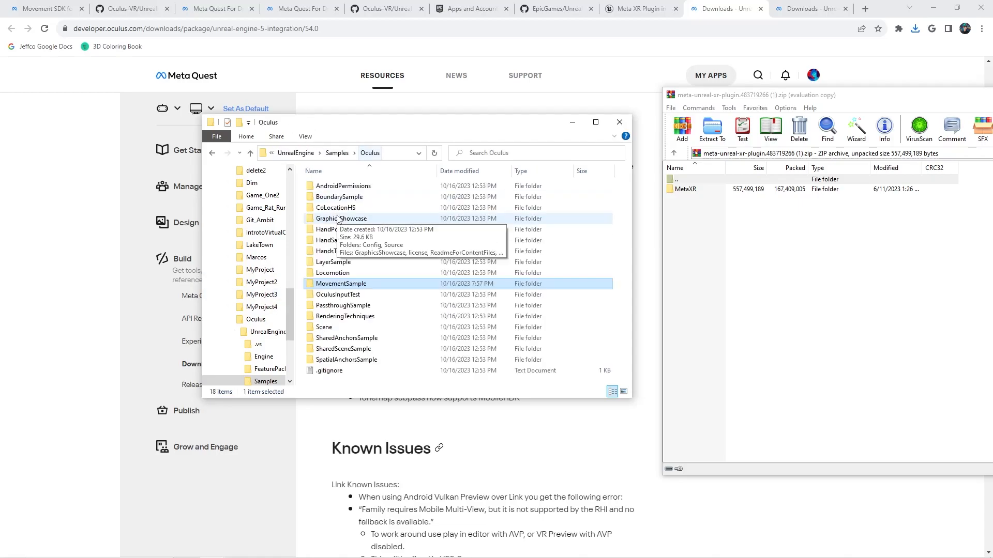
double_click(329, 285)
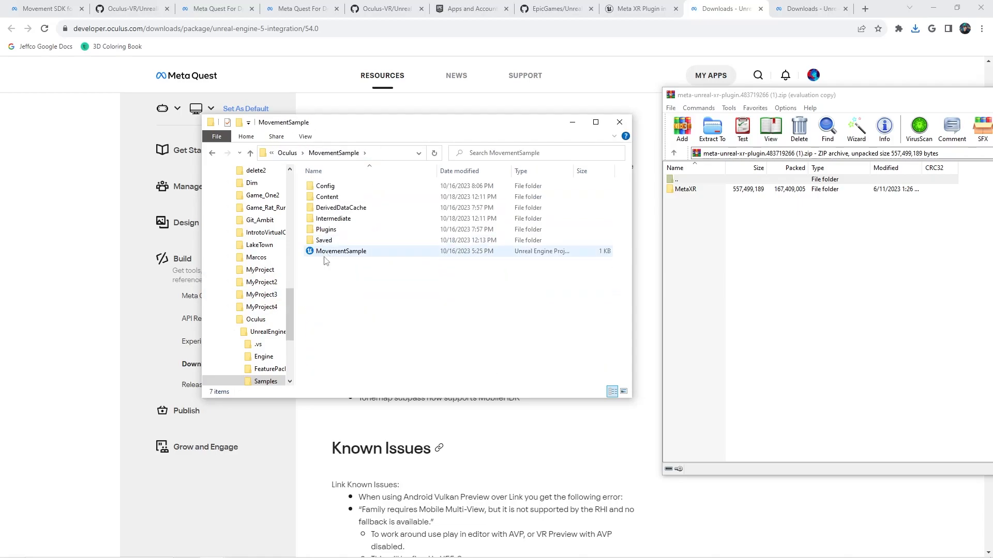
right_click(328, 285)
mouse_move(449, 457)
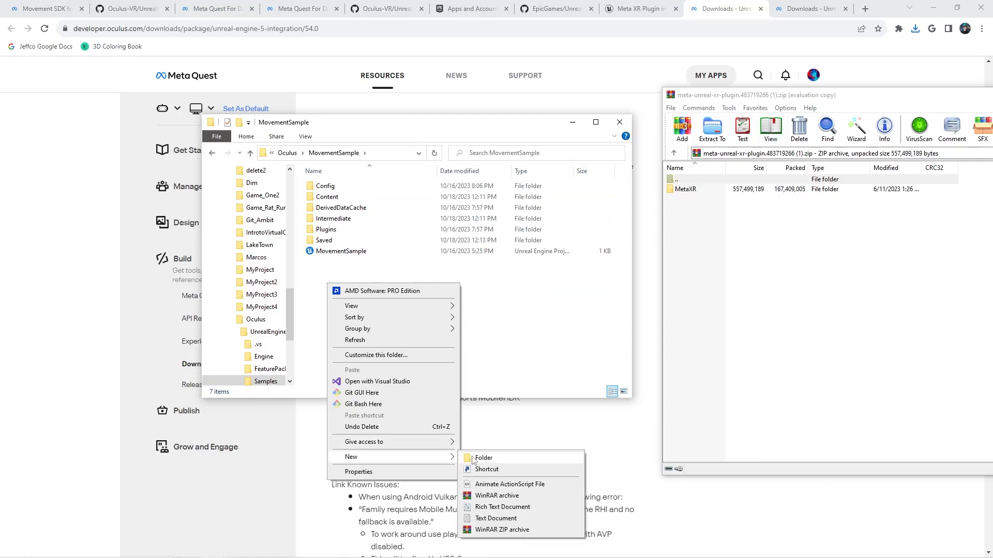
click(482, 458)
text(PLug)
key(BackSpace)
key(BackSpace)
key(BackSpace)
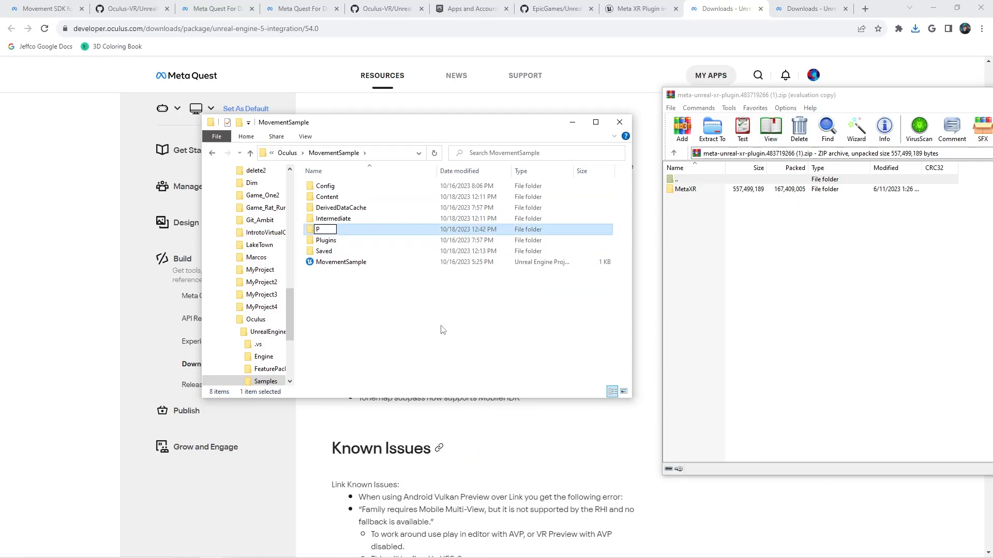
click(442, 335)
click(331, 230)
key(Delete)
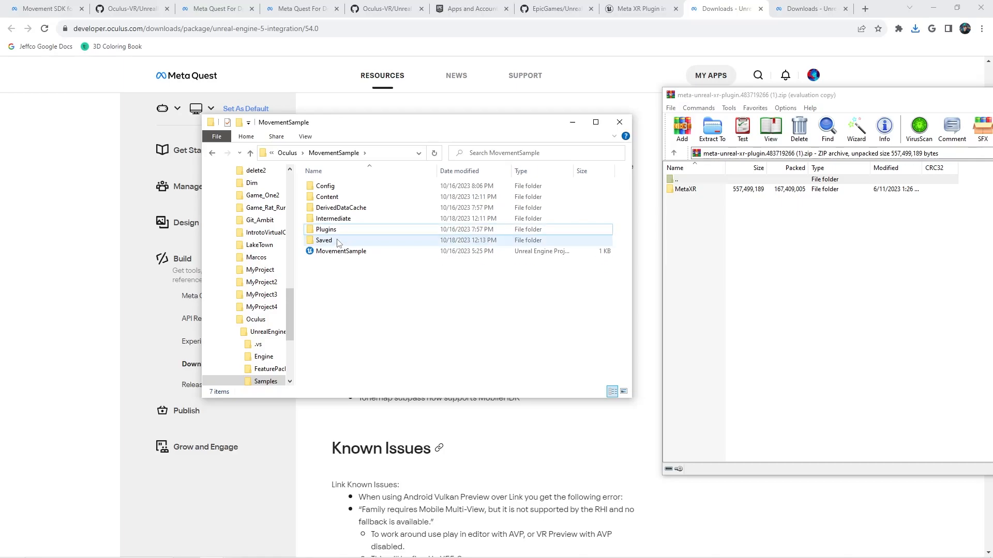
Compare the project's Plugins\MetaXR folder with the MetaXR folder in the archive, and close both windows
double_click(331, 230)
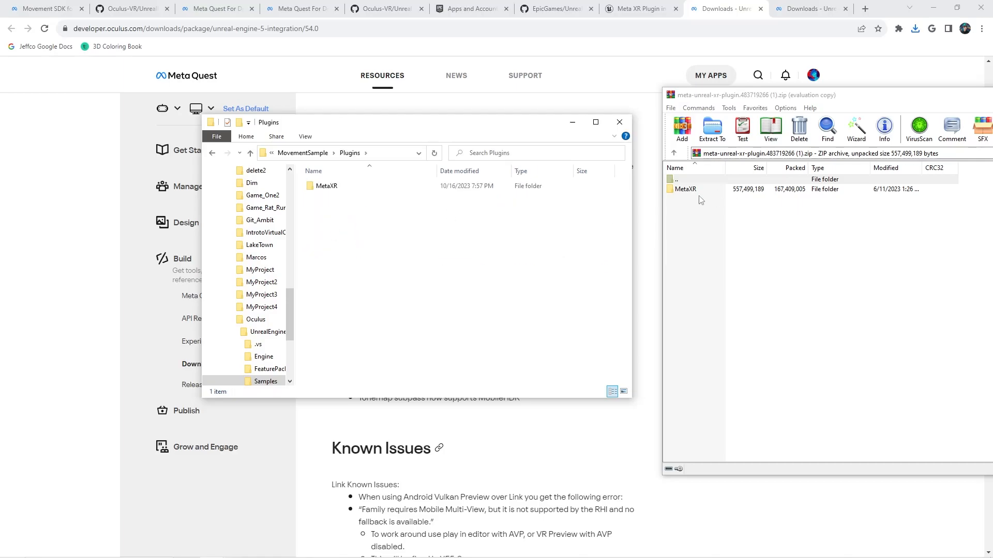
double_click(334, 187)
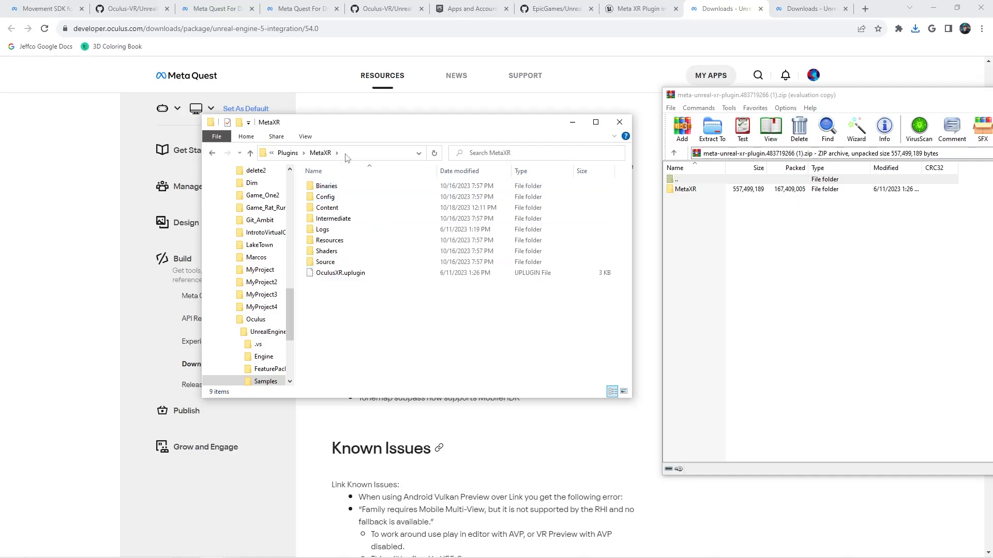
double_click(693, 189)
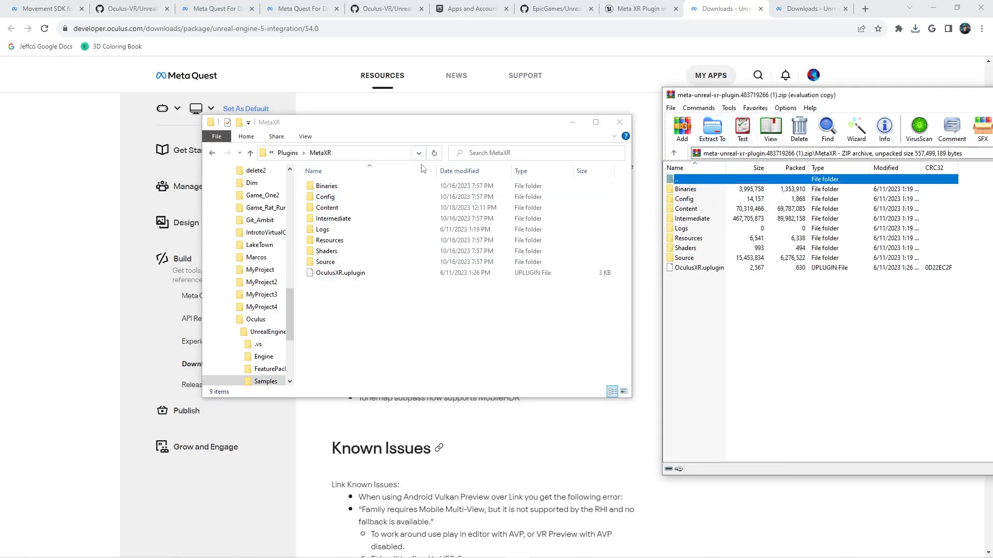
click(629, 122)
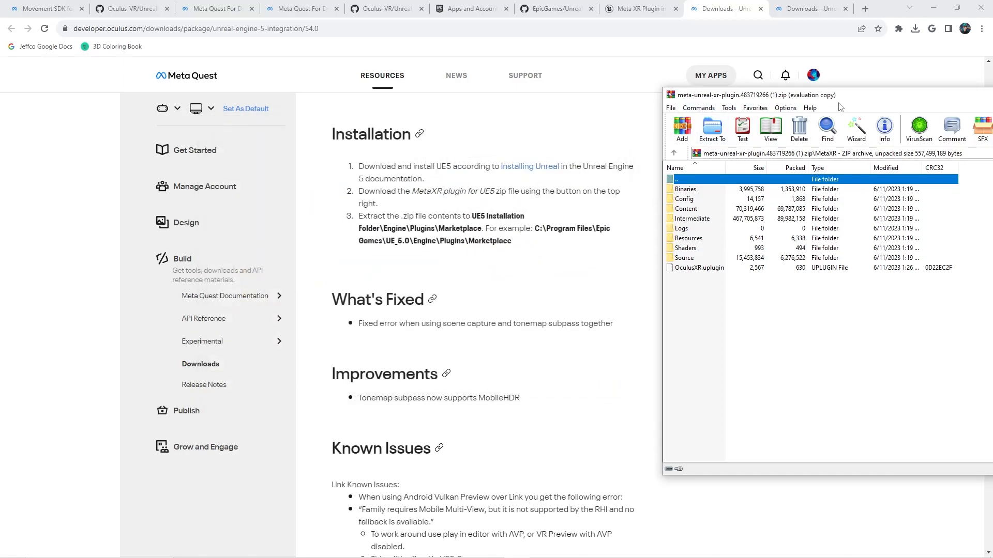
drag(843, 101, 496, 120)
drag(894, 118, 743, 124)
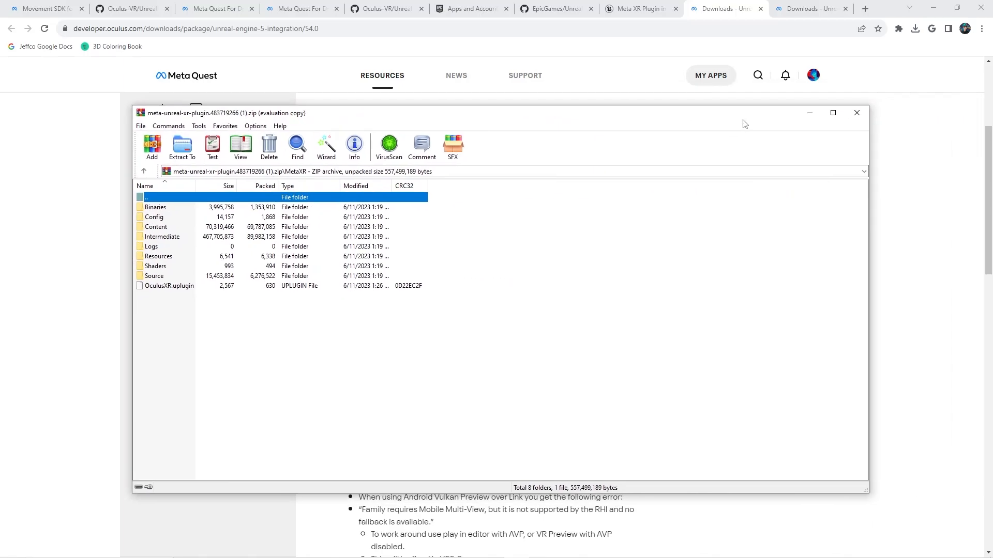
click(857, 113)
Switch to the MovementSample project in Unreal Editor, play the AskForPermission level and stop the session
key(super)
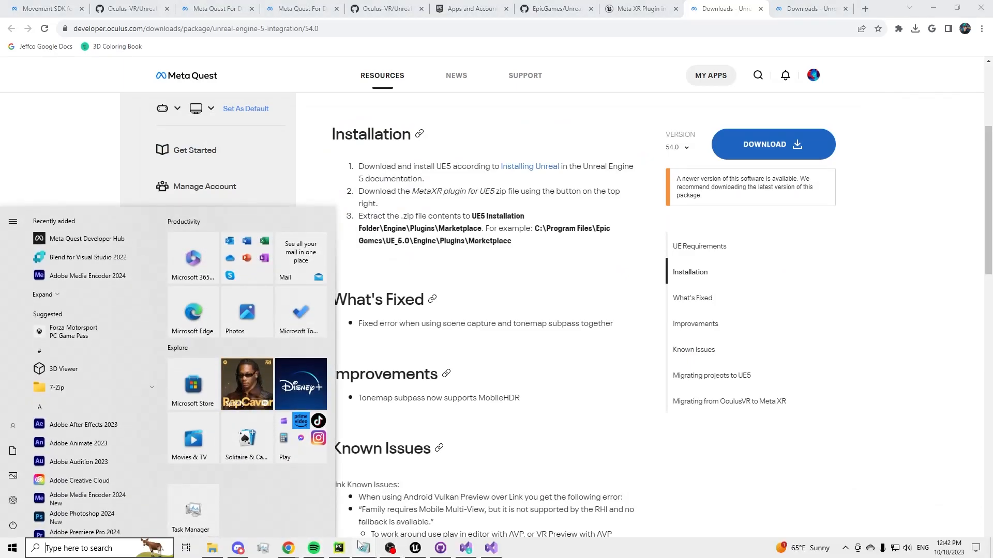
click(212, 551)
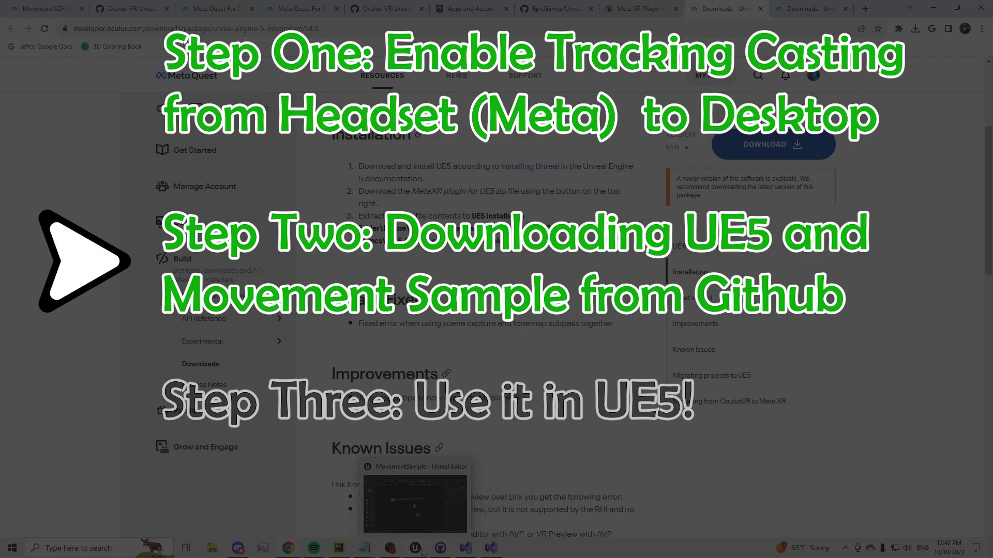
click(406, 503)
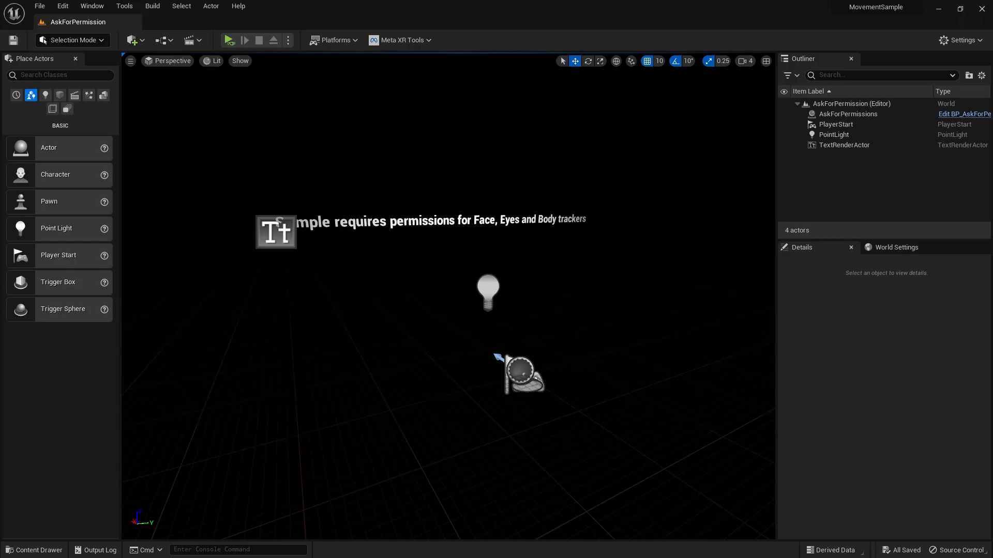
click(229, 43)
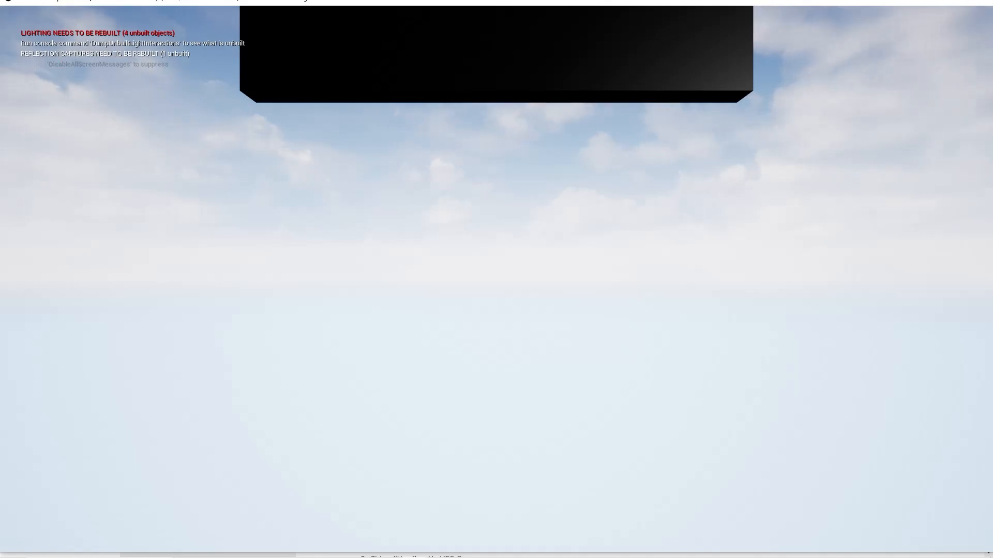
key(Escape)
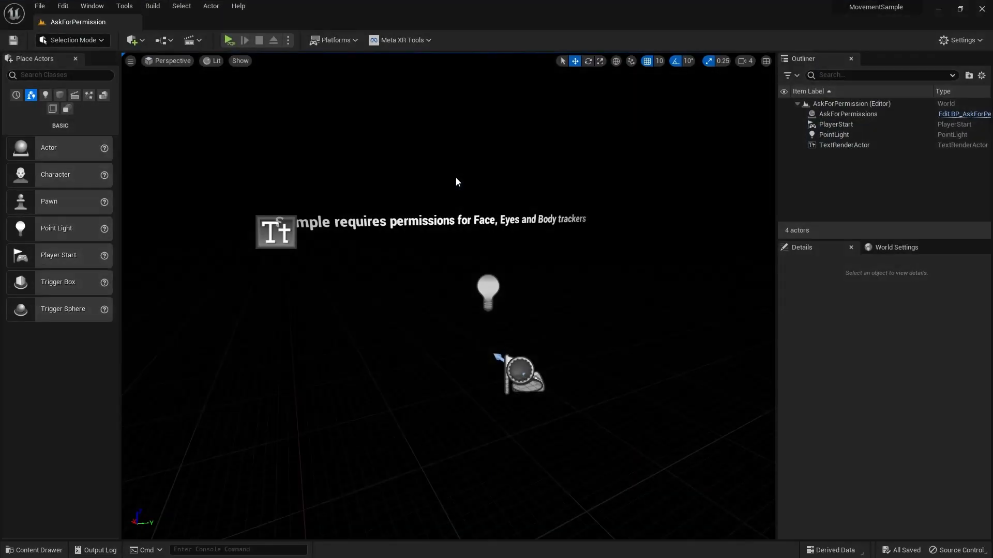